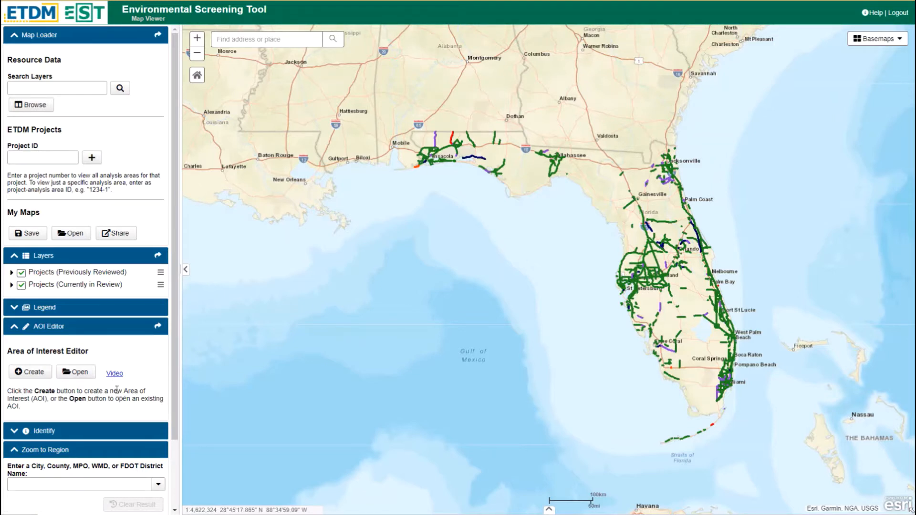
Create a new area of interest named Bill Test 1 with type Other Area of Interest
{"action": "left_click", "coordinate": [24, 375]}
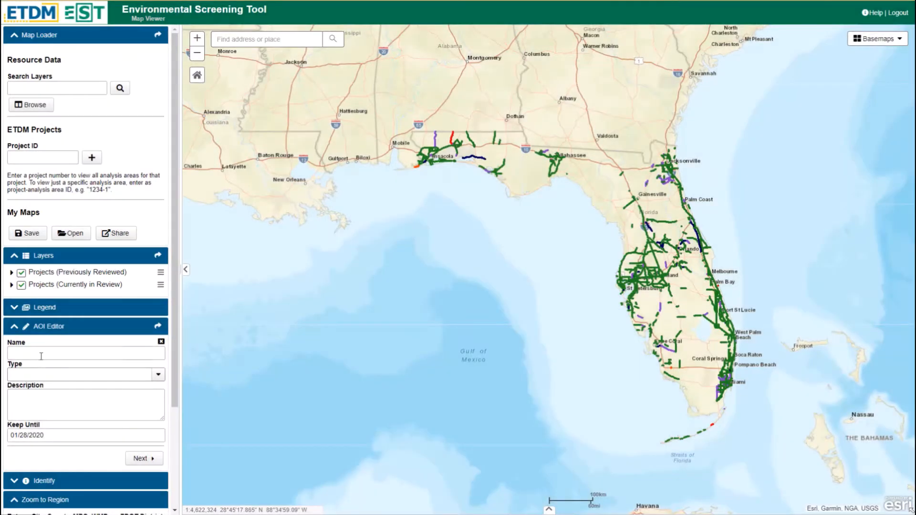
{"action": "left_click", "coordinate": [42, 355]}
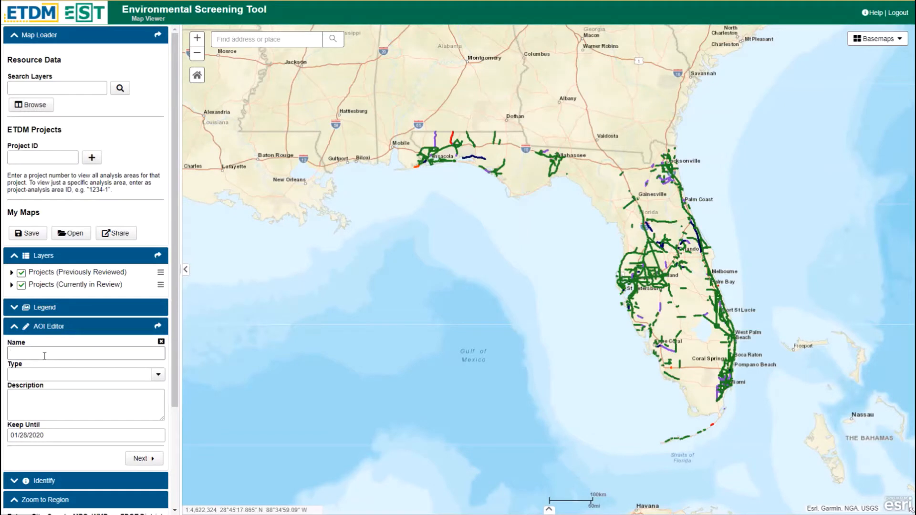
{"action": "type", "text": "Bill Test 1"}
{"action": "left_click", "coordinate": [159, 377]}
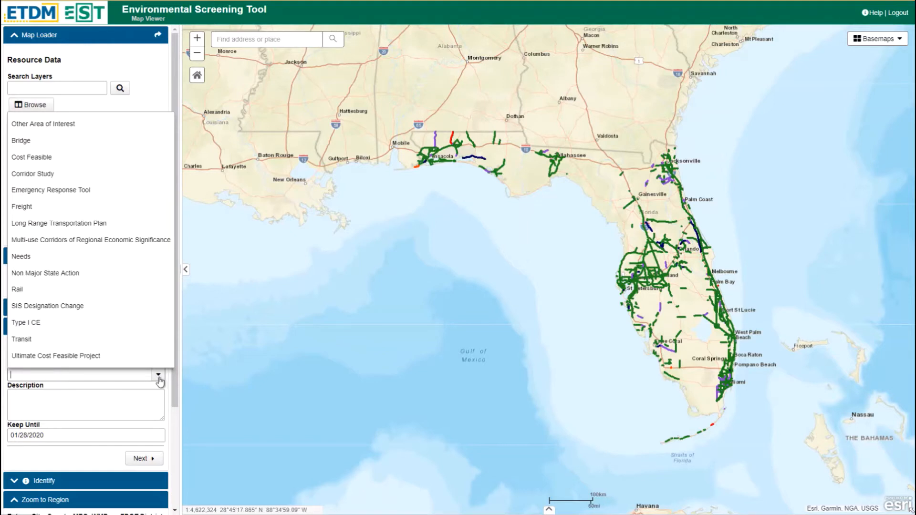
{"action": "left_click", "coordinate": [139, 126]}
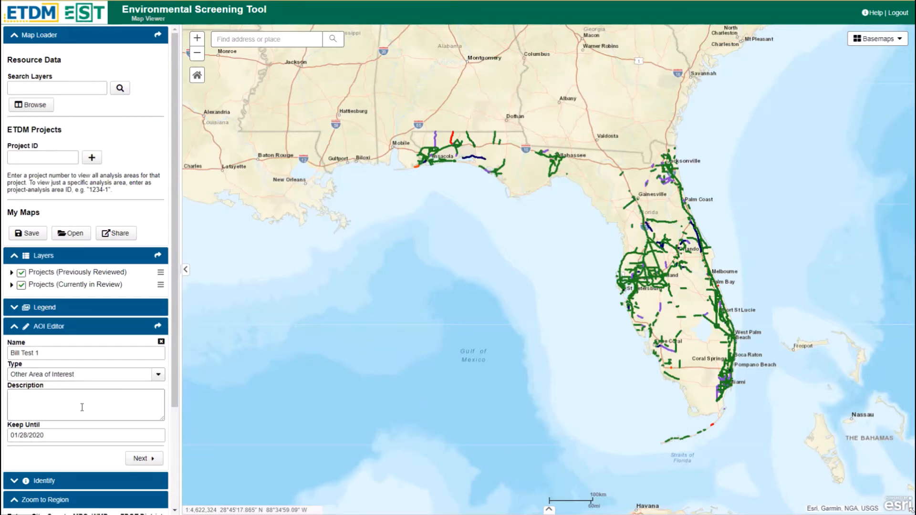
Pick 01/28/2020 as the Keep Until date and advance to the features page
{"action": "left_click", "coordinate": [85, 434]}
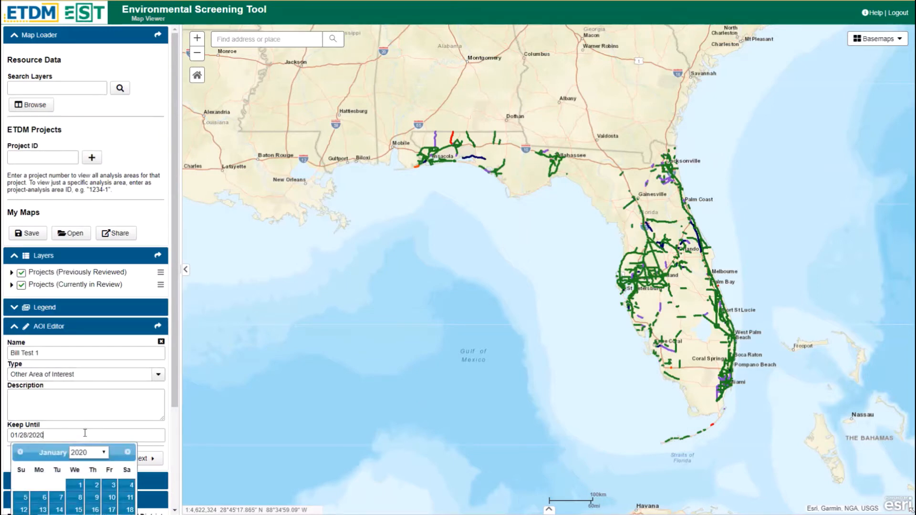
{"action": "scroll", "coordinate": [85, 434], "scroll_direction": "down", "scroll_amount": 3}
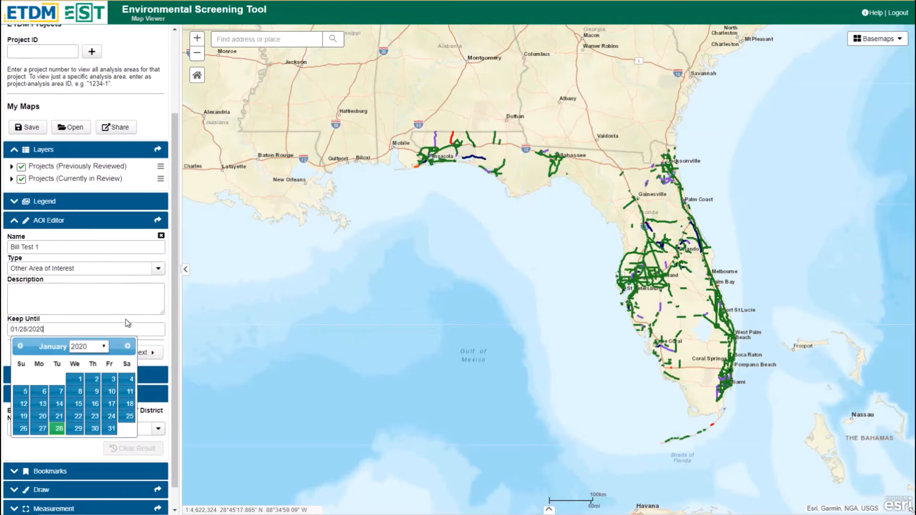
{"action": "scroll", "coordinate": [128, 323], "scroll_direction": "down", "scroll_amount": 1}
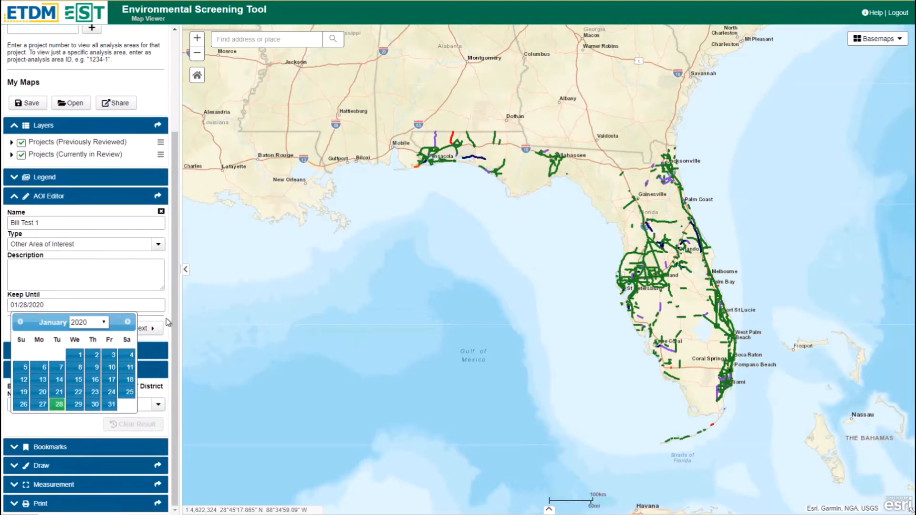
{"action": "left_click", "coordinate": [59, 404]}
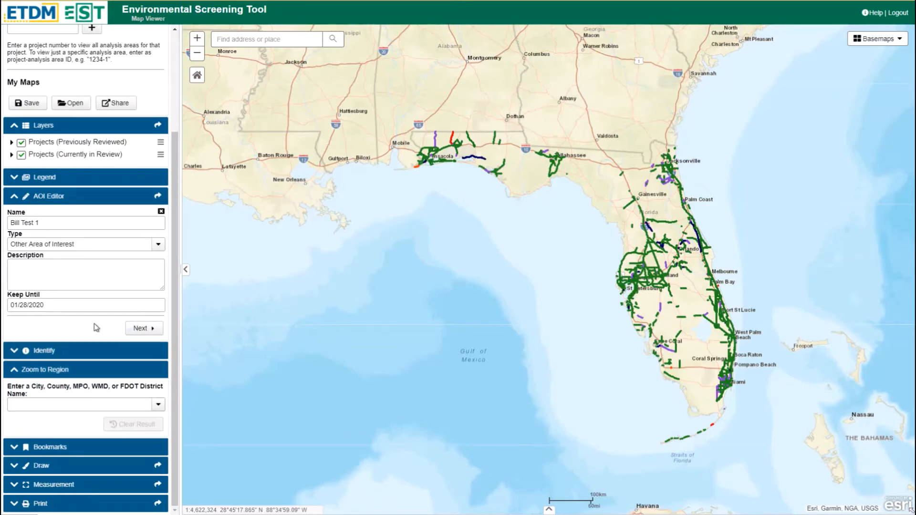
{"action": "left_click", "coordinate": [144, 333]}
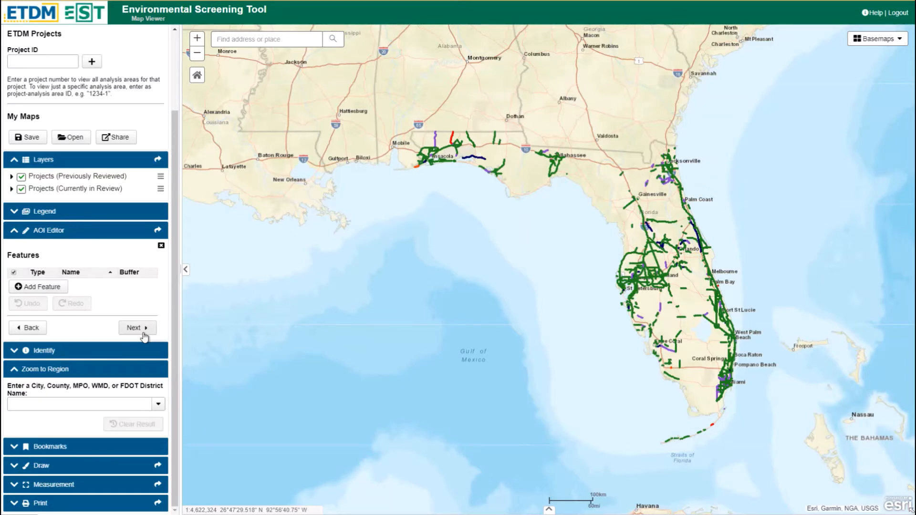
{"action": "left_click", "coordinate": [48, 292]}
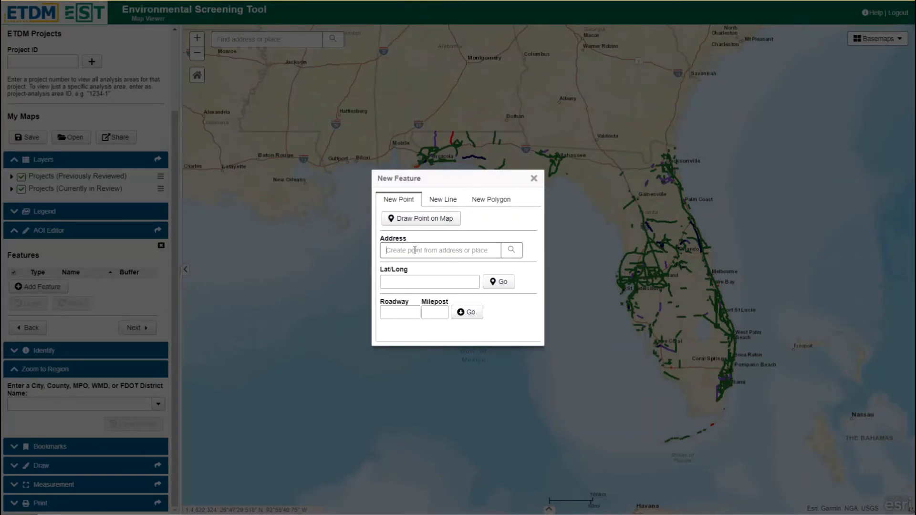
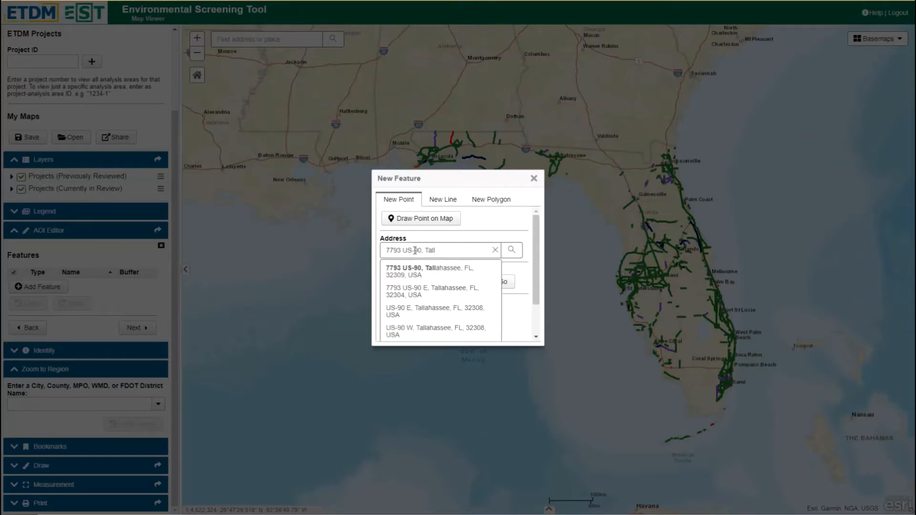
{"action": "left_click", "coordinate": [423, 275]}
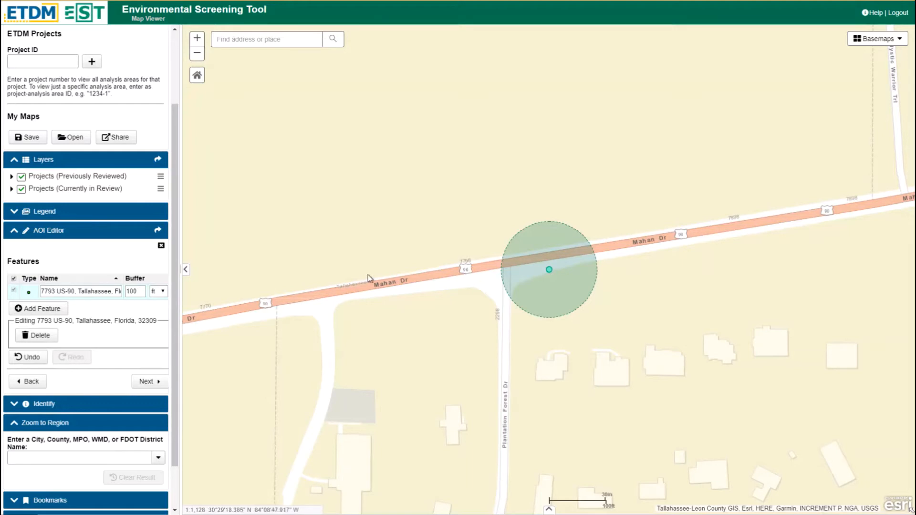
Add a point feature at latitude/longitude 30.4877 84.1506
{"action": "left_click", "coordinate": [46, 311]}
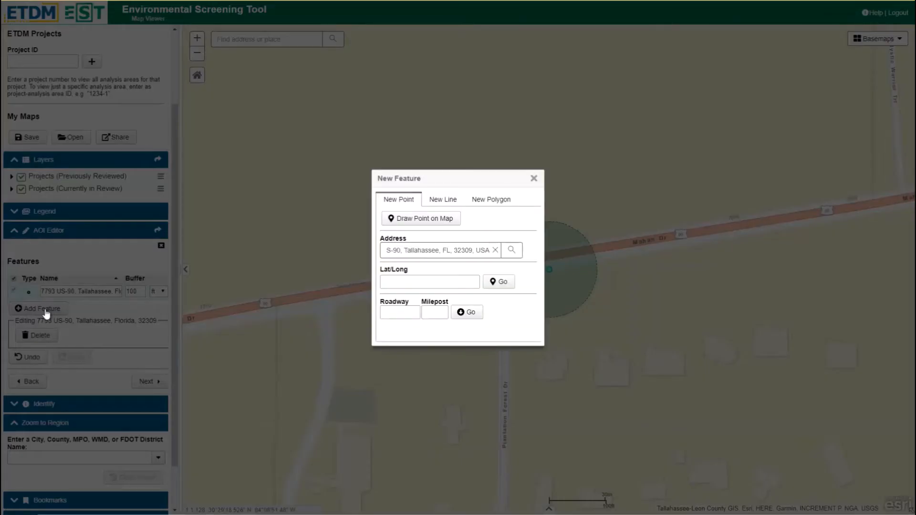
{"action": "left_click", "coordinate": [405, 281]}
{"action": "type", "text": "30.487, 84.1560"}
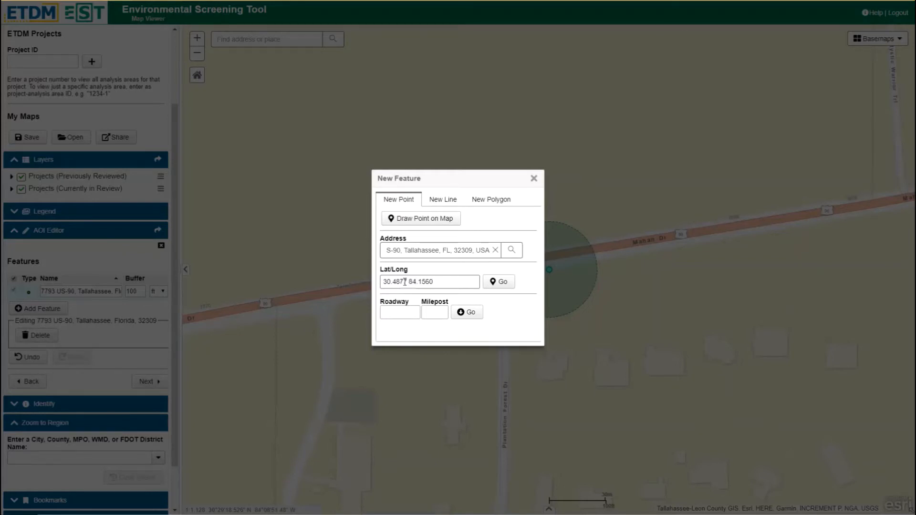
{"action": "key", "text": "BackSpace"}
{"action": "key", "text": "BackSpace"}
{"action": "type", "text": "06"}
{"action": "left_click", "coordinate": [502, 285]}
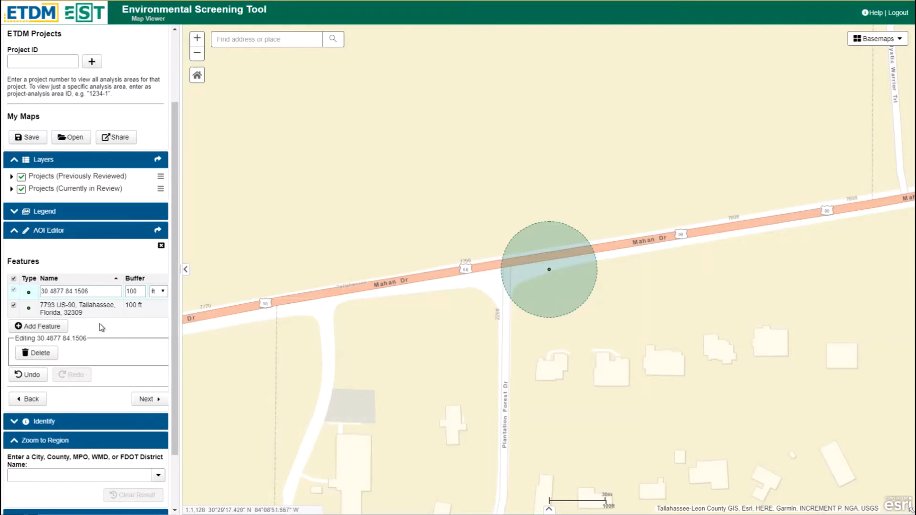
Add a point feature at roadway 55020000, milepost 7
{"action": "scroll", "coordinate": [346, 298], "scroll_direction": "up", "scroll_amount": 1}
{"action": "scroll", "coordinate": [346, 298], "scroll_direction": "down", "scroll_amount": 1}
{"action": "scroll", "coordinate": [345, 297], "scroll_direction": "down", "scroll_amount": 2}
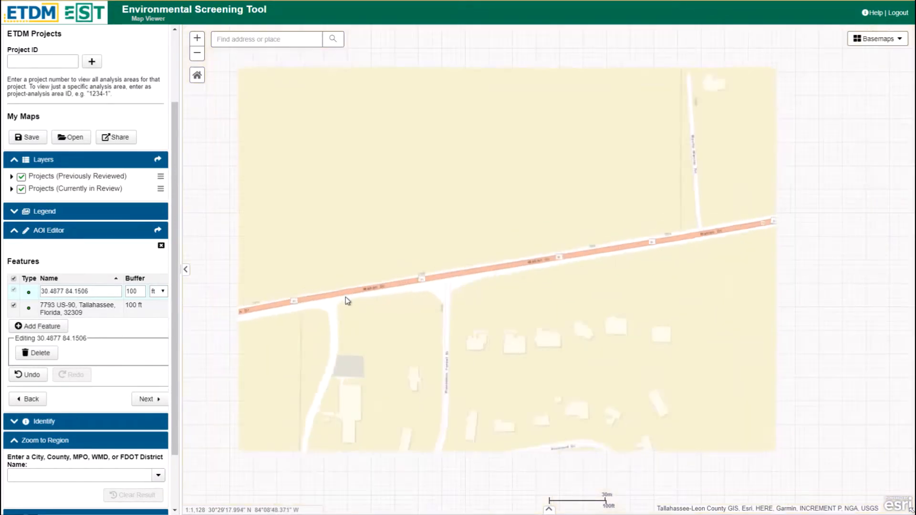
{"action": "left_click_drag", "start_coordinate": [295, 306], "coordinate": [511, 259]}
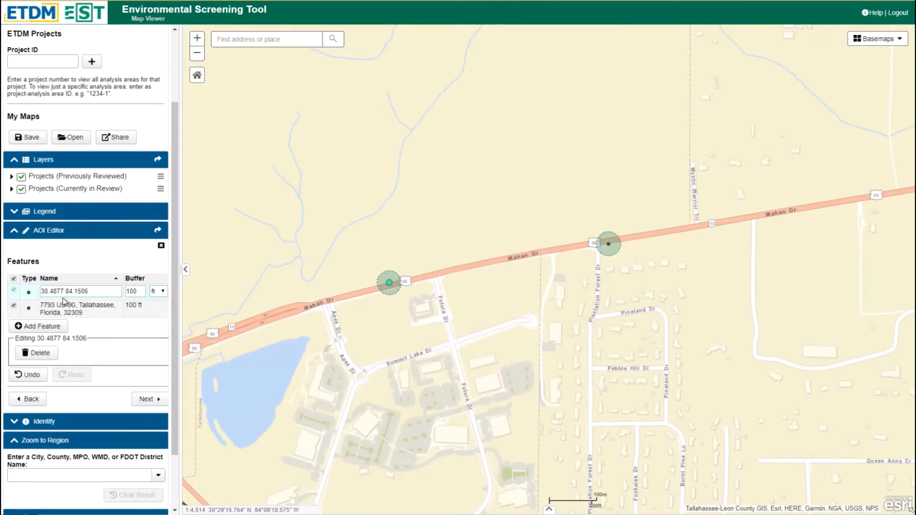
{"action": "left_click", "coordinate": [31, 311]}
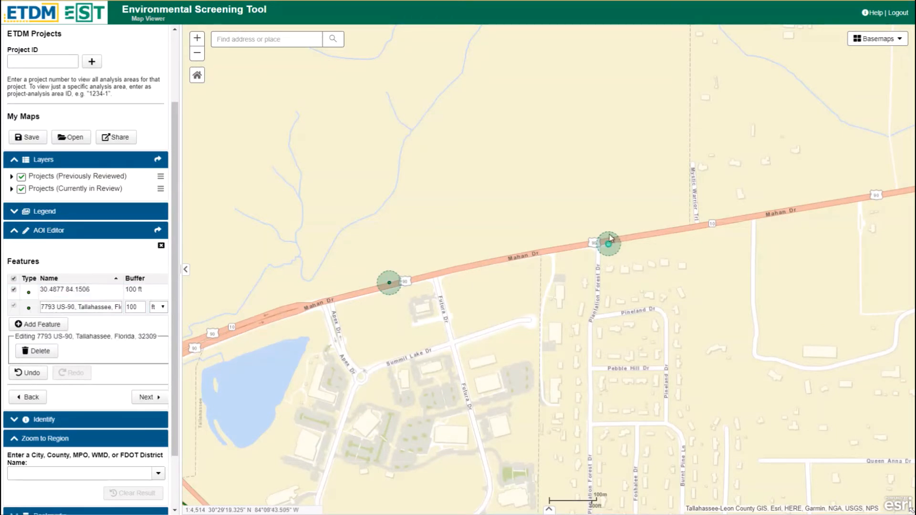
{"action": "left_click", "coordinate": [390, 286]}
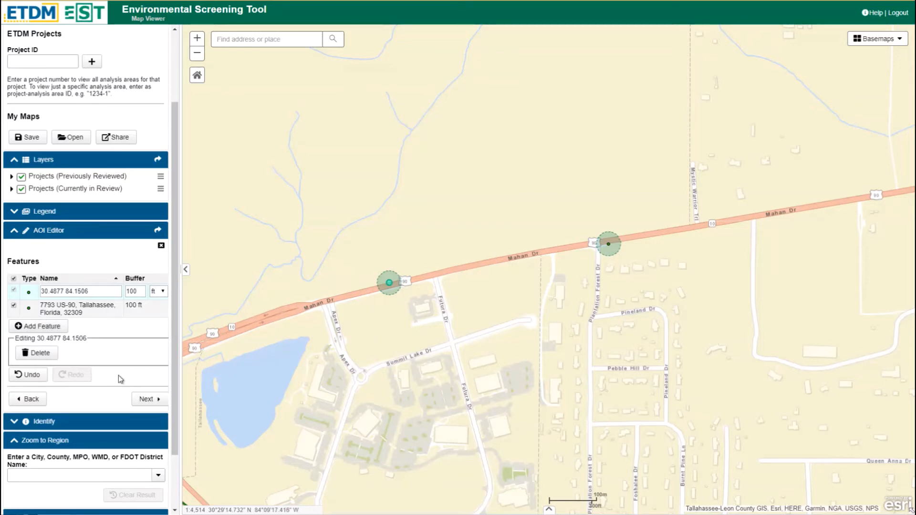
{"action": "left_click", "coordinate": [41, 327]}
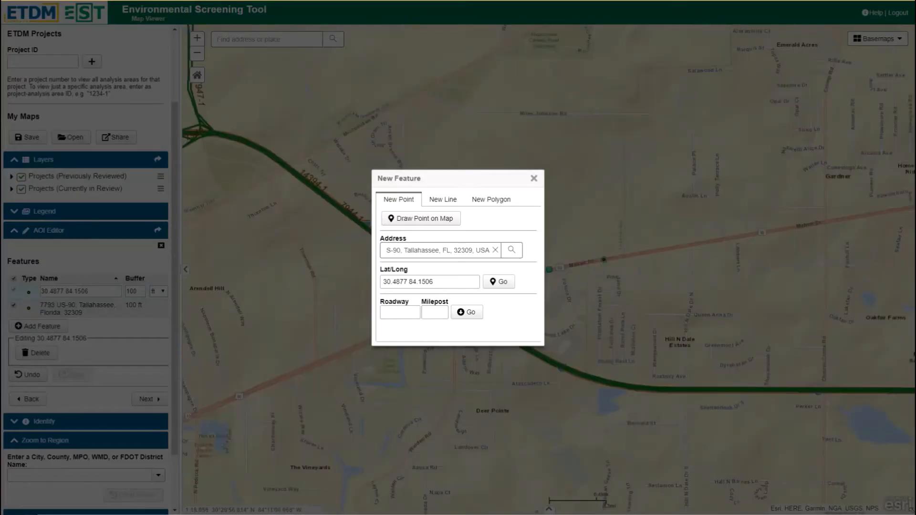
{"action": "left_click", "coordinate": [399, 313]}
{"action": "type", "text": "55020000"}
{"action": "left_click", "coordinate": [467, 313]}
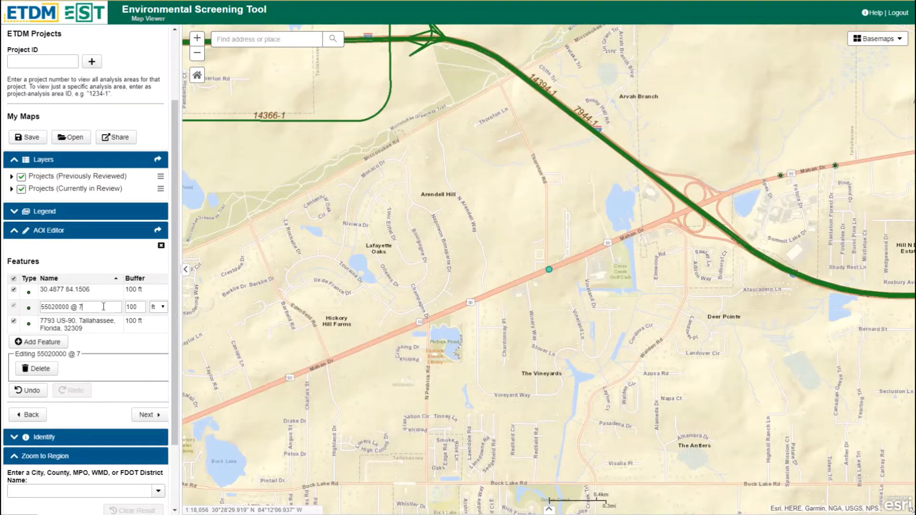
Add a line feature on roadway 55020000 from begin milepost 7 to end milepost 9
{"action": "left_click", "coordinate": [80, 303]}
{"action": "left_click", "coordinate": [54, 342]}
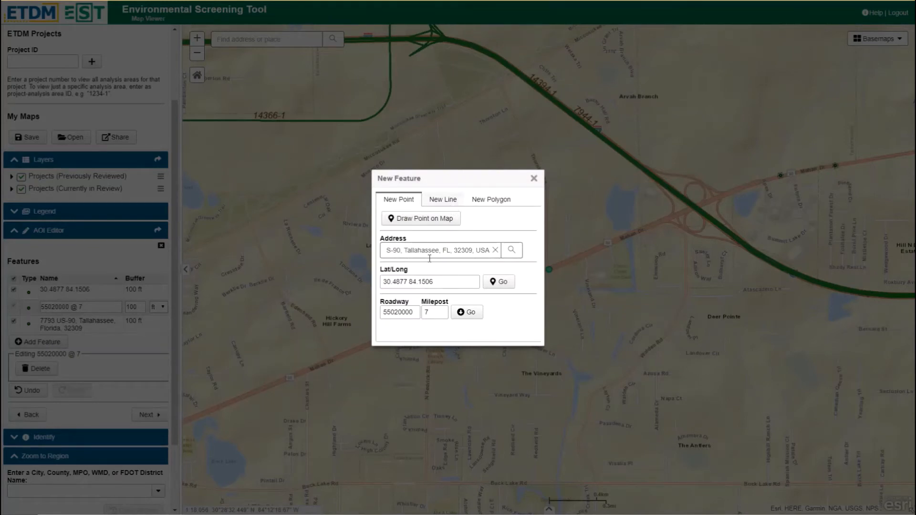
{"action": "left_click", "coordinate": [438, 200]}
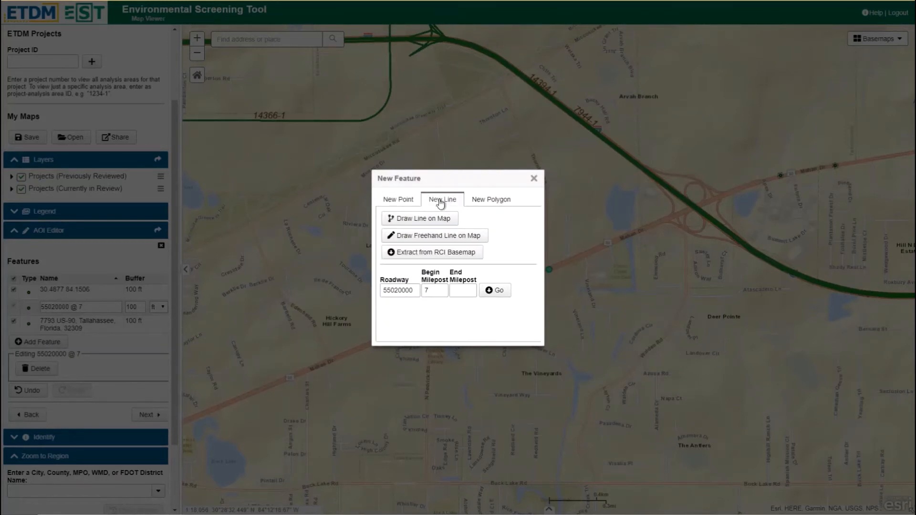
{"action": "left_click", "coordinate": [466, 292]}
{"action": "type", "text": "9"}
{"action": "left_click", "coordinate": [496, 291]}
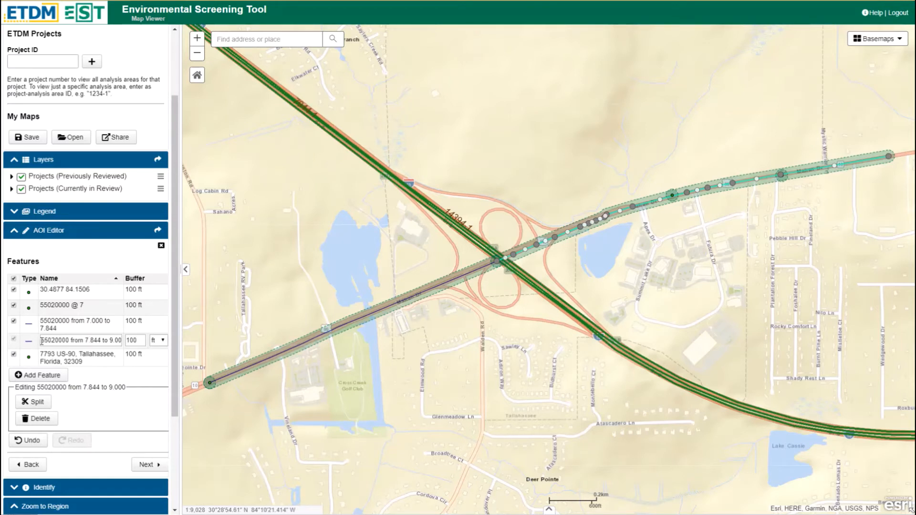
Draw a new point feature on the map on Mahan Dr just west of the interchange
{"action": "left_click", "coordinate": [32, 327]}
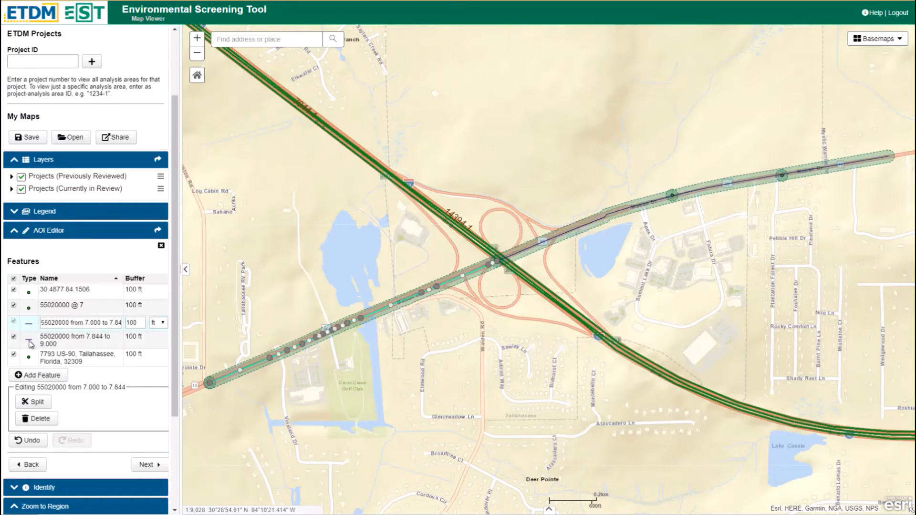
{"action": "left_click", "coordinate": [30, 344]}
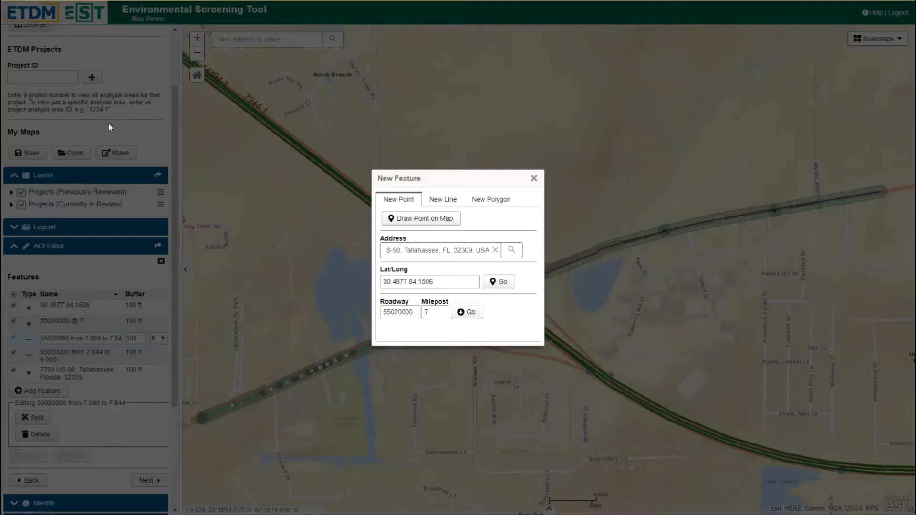
{"action": "left_click", "coordinate": [405, 221]}
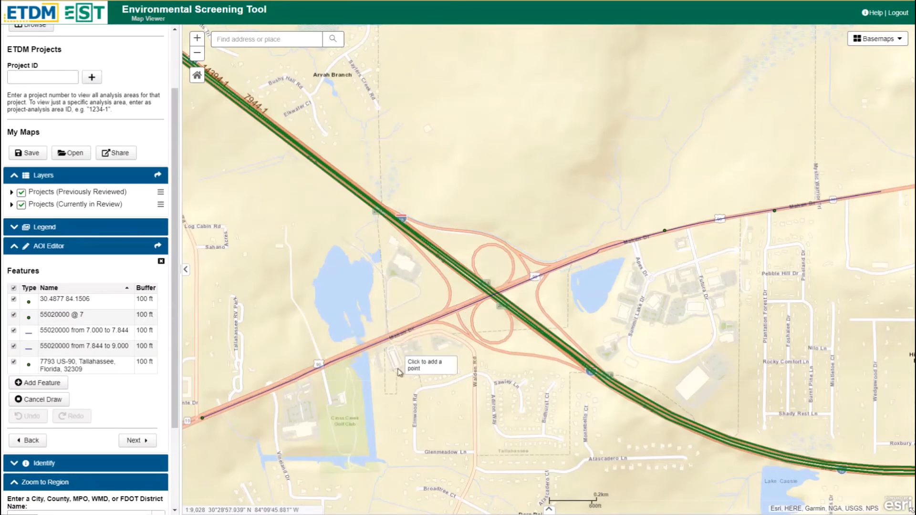
{"action": "left_click", "coordinate": [452, 314]}
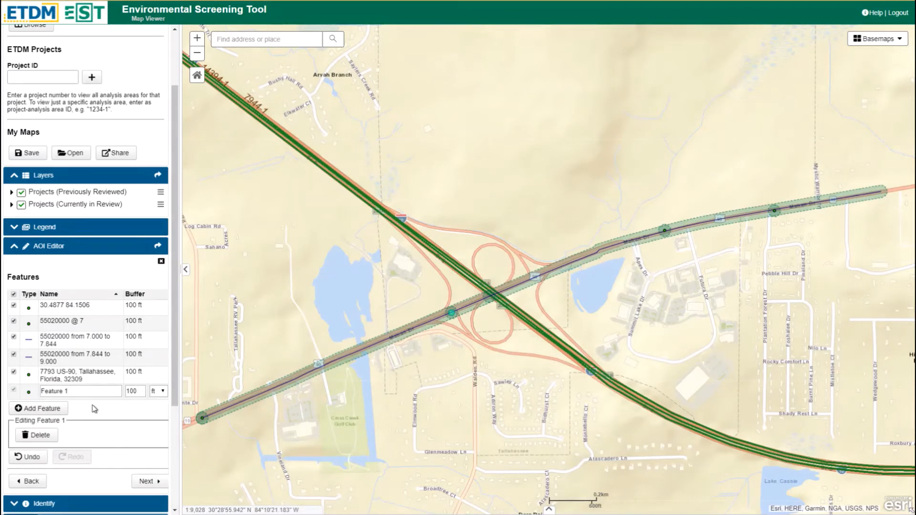
Draw a new line feature on the map running parallel south of Mahan Dr and turning south along Walden Rd
{"action": "left_click", "coordinate": [42, 409]}
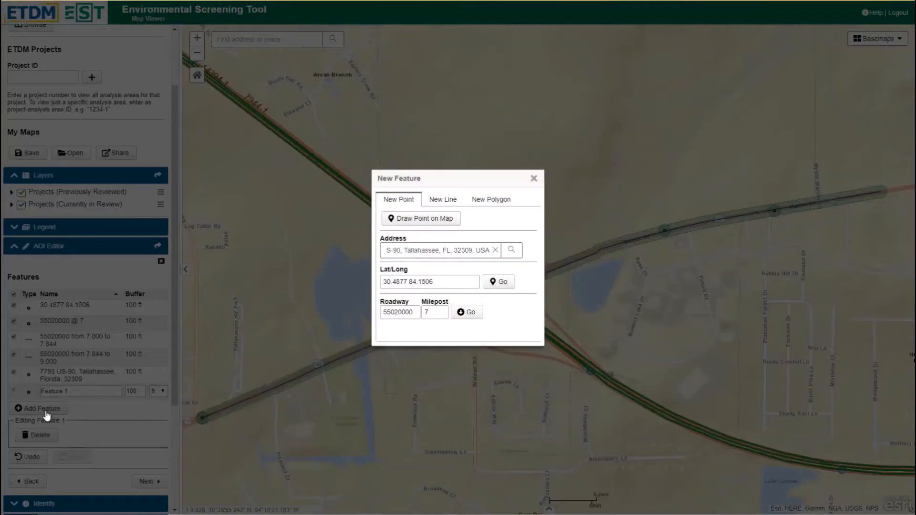
{"action": "left_click", "coordinate": [448, 204]}
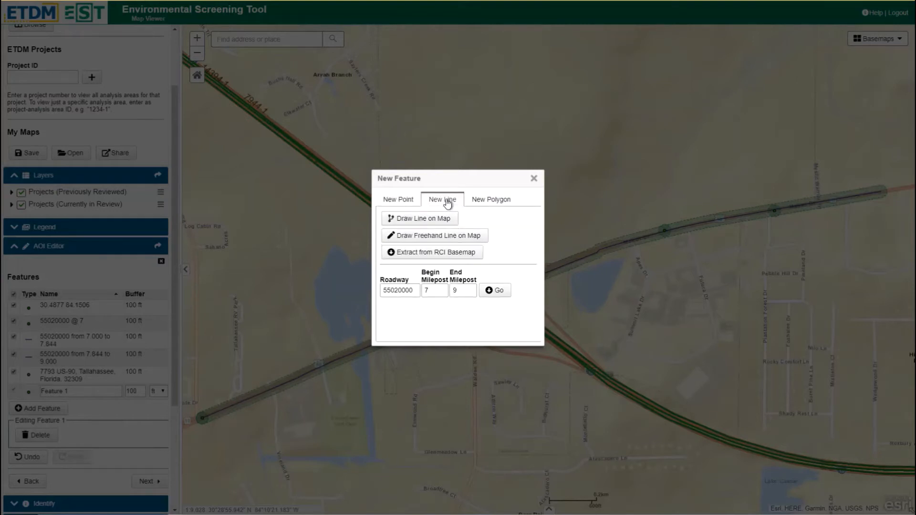
{"action": "left_click", "coordinate": [424, 219]}
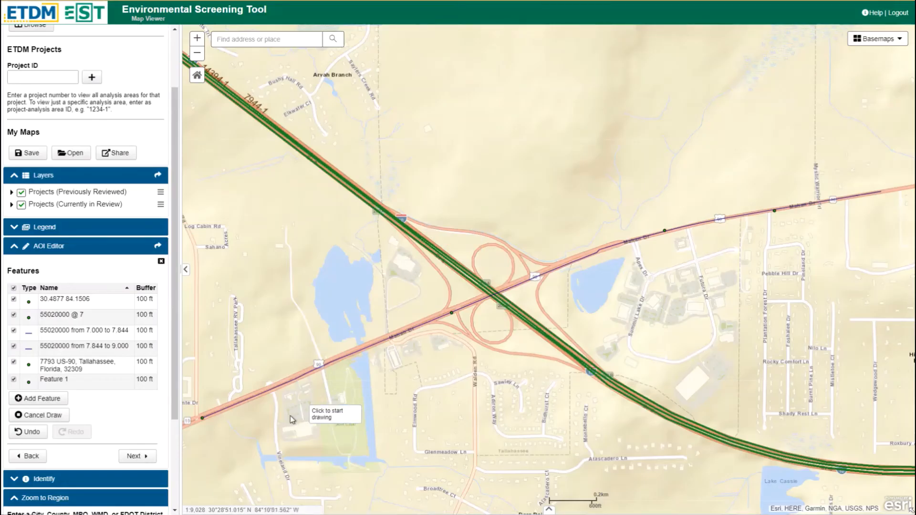
{"action": "left_click", "coordinate": [208, 428]}
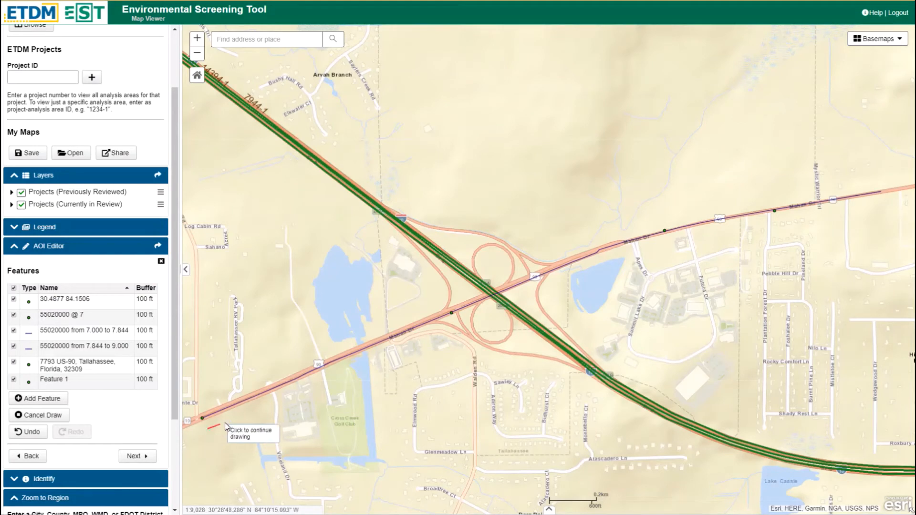
{"action": "left_click", "coordinate": [326, 381]}
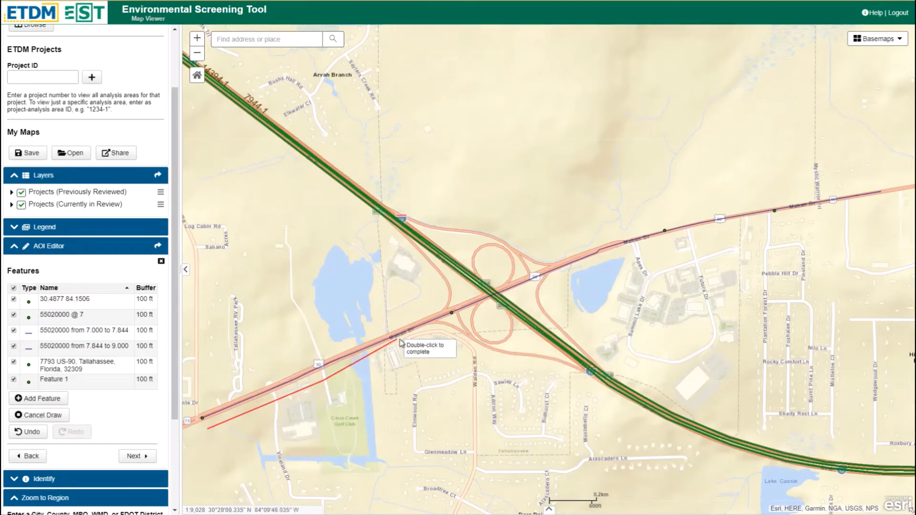
{"action": "left_click", "coordinate": [415, 343]}
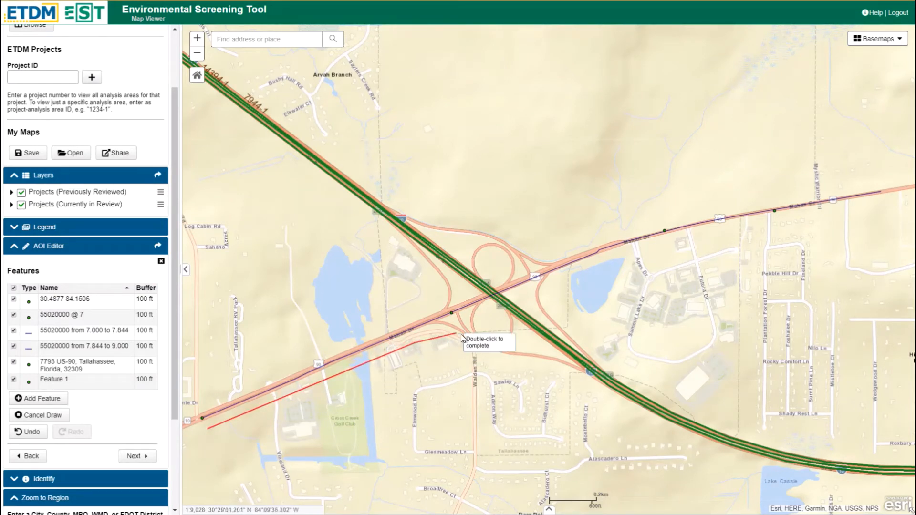
{"action": "left_click", "coordinate": [442, 336]}
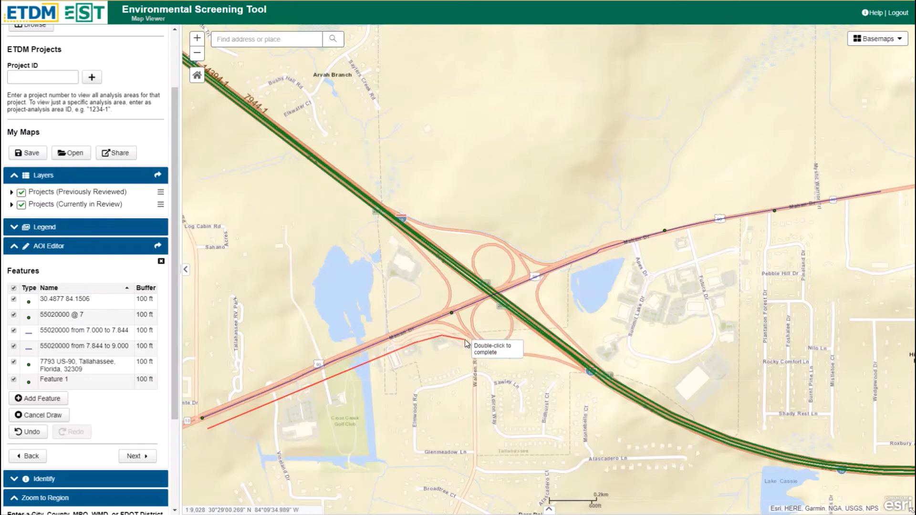
{"action": "left_click", "coordinate": [477, 353]}
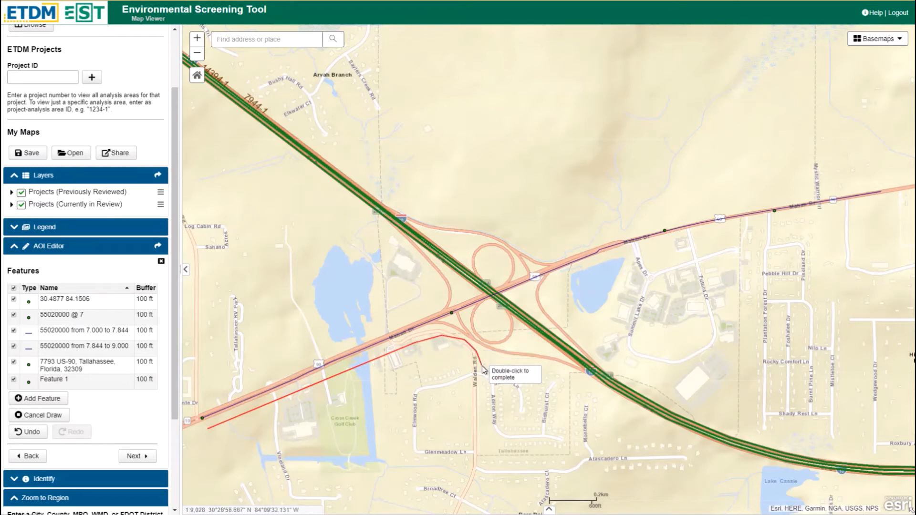
{"action": "double_click", "coordinate": [483, 438]}
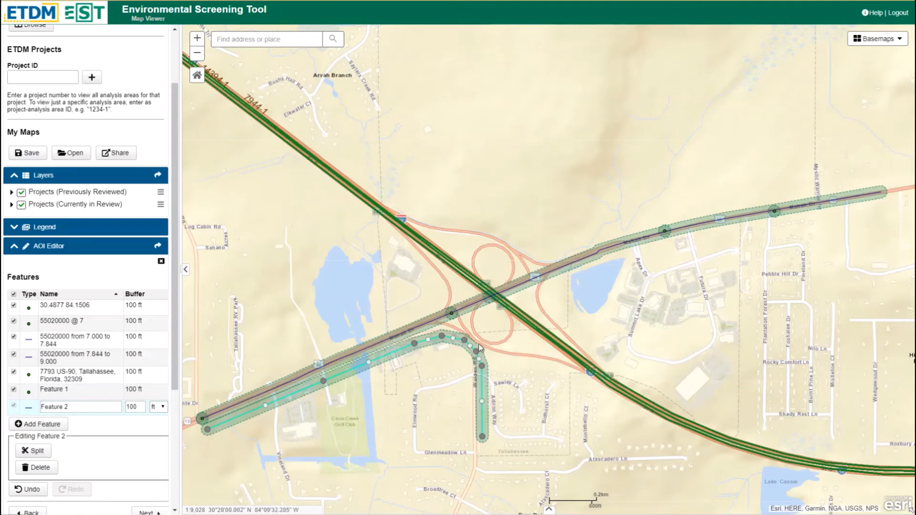
Reshape the new line by moving its vertices at the bend to follow the curve onto Walden Rd
{"action": "scroll", "coordinate": [470, 349], "scroll_direction": "up", "scroll_amount": 2}
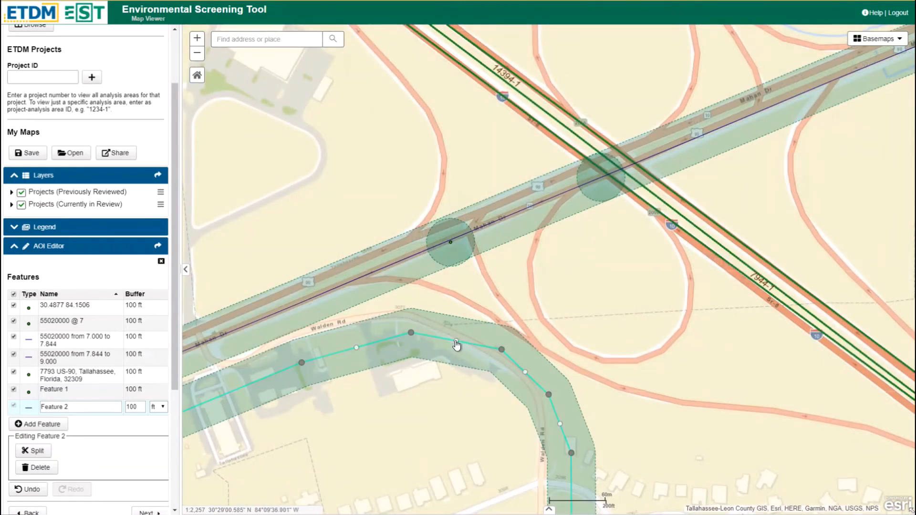
{"action": "left_click_drag", "start_coordinate": [456, 344], "coordinate": [459, 331]}
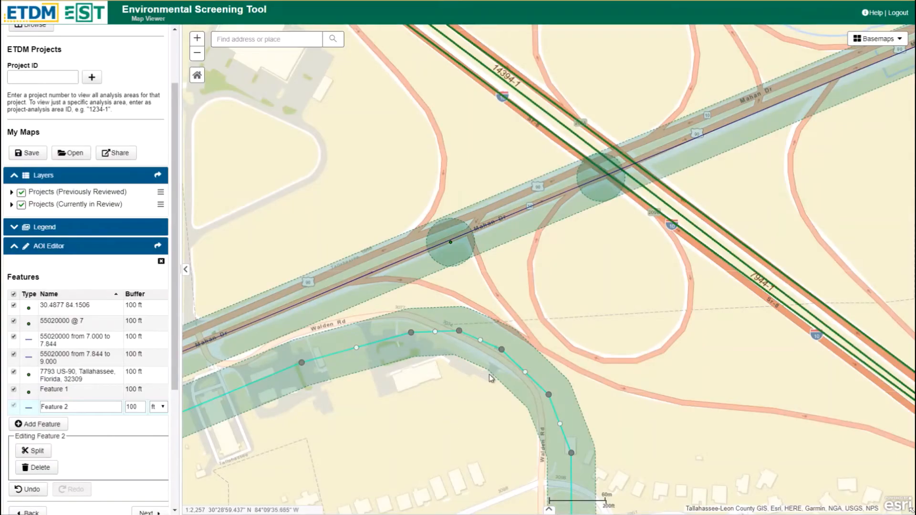
{"action": "left_click_drag", "start_coordinate": [501, 349], "coordinate": [510, 356]}
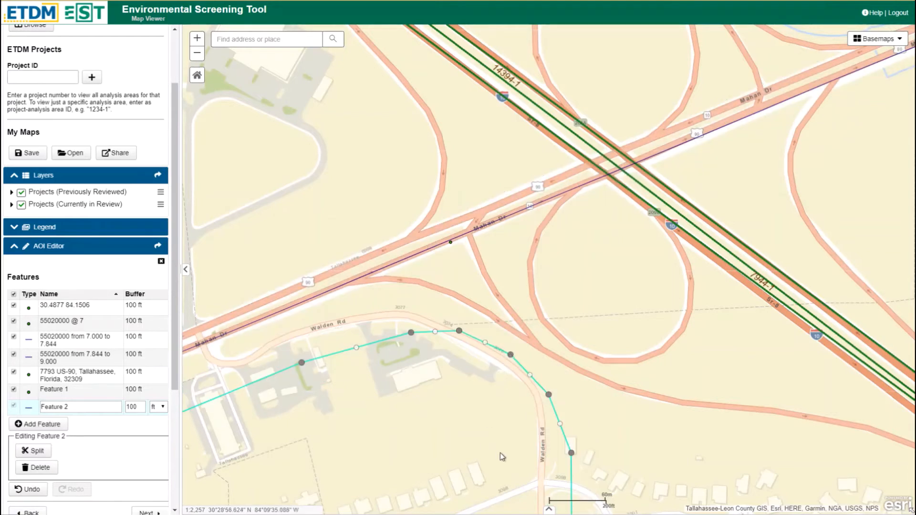
{"action": "scroll", "coordinate": [409, 430], "scroll_direction": "down", "scroll_amount": 1}
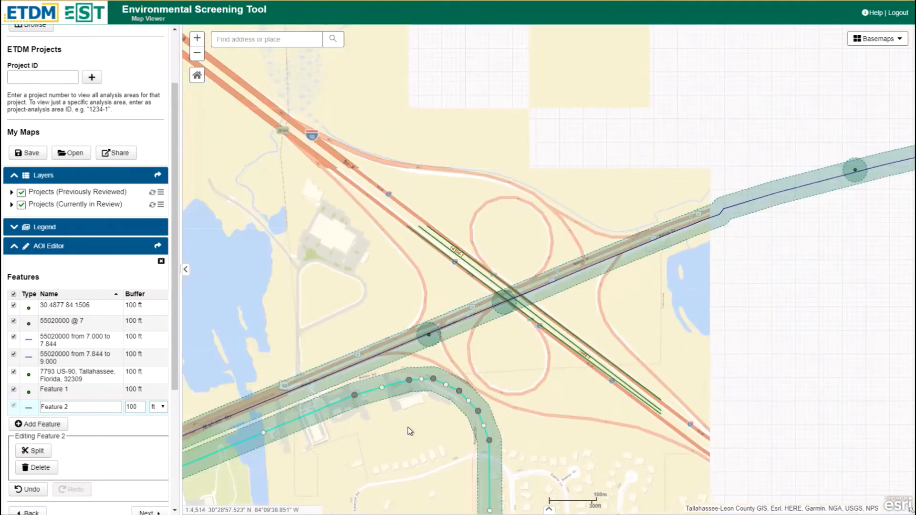
{"action": "scroll", "coordinate": [401, 444], "scroll_direction": "down", "scroll_amount": 1}
{"action": "left_click_drag", "start_coordinate": [397, 452], "coordinate": [517, 280]}
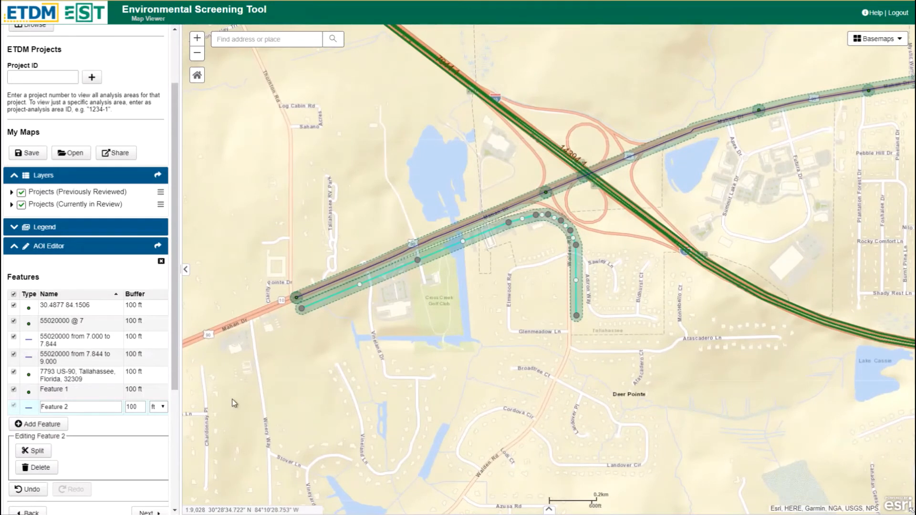
Draw a freehand line feature on the map along the same route from Mahan Dr onto Walden Rd
{"action": "left_click", "coordinate": [49, 426]}
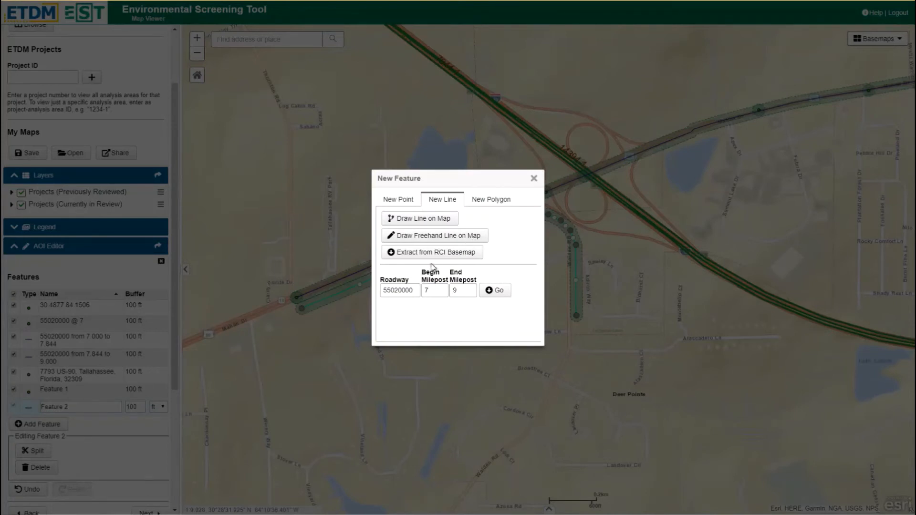
{"action": "left_click", "coordinate": [436, 237]}
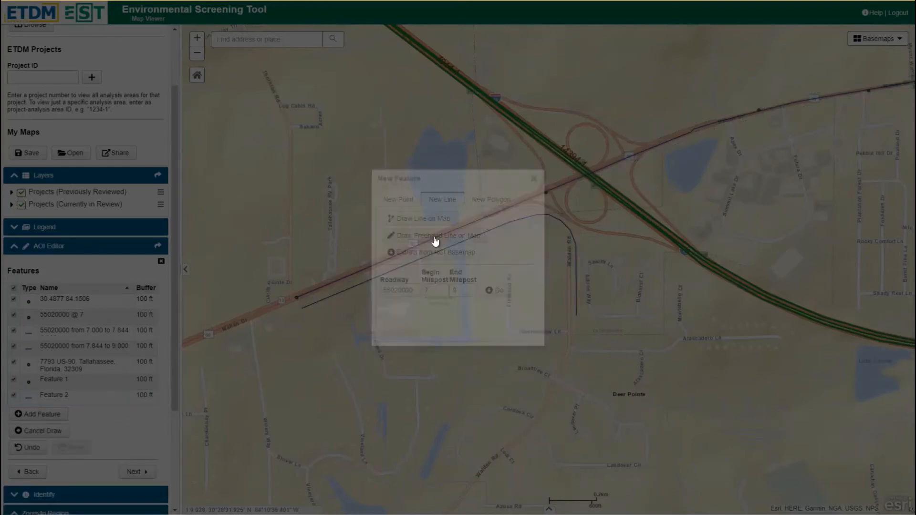
{"action": "mouse_move", "coordinate": [305, 313]}
{"action": "left_mouse_down"}
{"action": "mouse_move", "coordinate": [484, 240]}
{"action": "mouse_move", "coordinate": [532, 232]}
{"action": "mouse_move", "coordinate": [568, 265]}
{"action": "mouse_move", "coordinate": [574, 321]}
{"action": "left_mouse_up"}
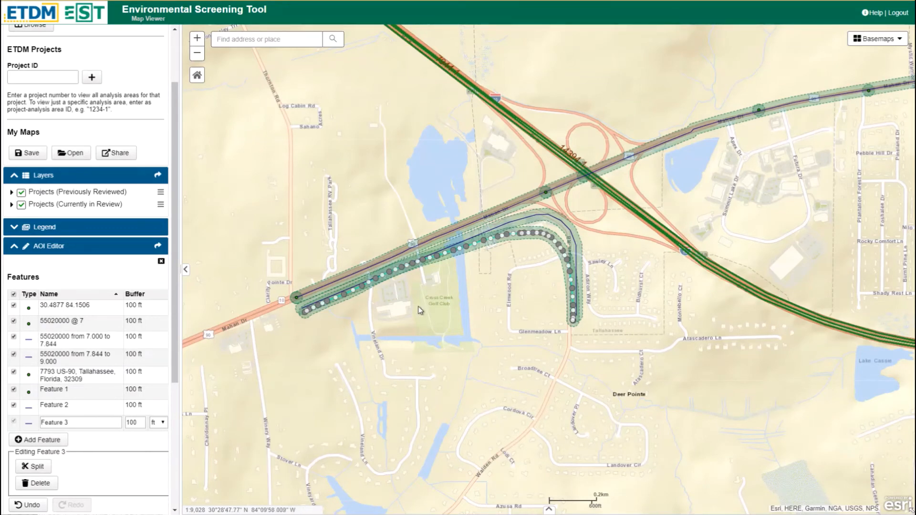
{"action": "scroll", "coordinate": [487, 264], "scroll_direction": "up", "scroll_amount": 1}
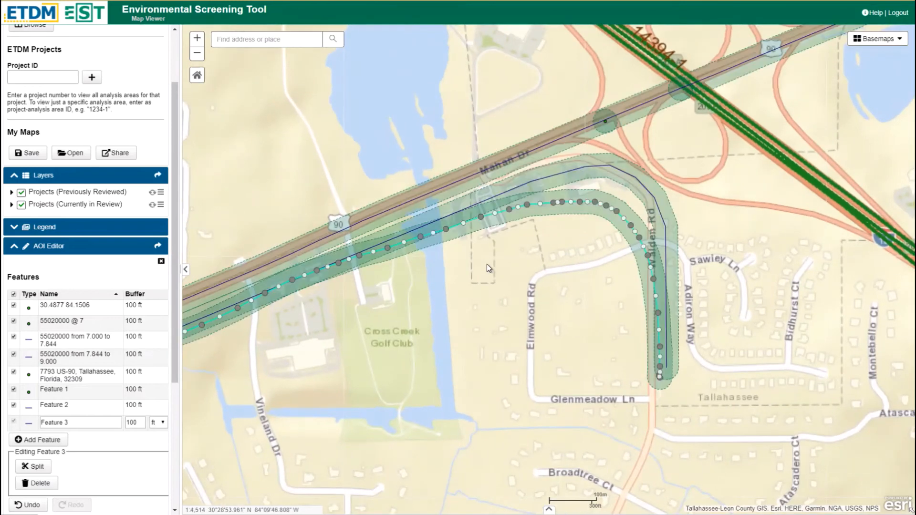
{"action": "scroll", "coordinate": [488, 265], "scroll_direction": "down", "scroll_amount": 2}
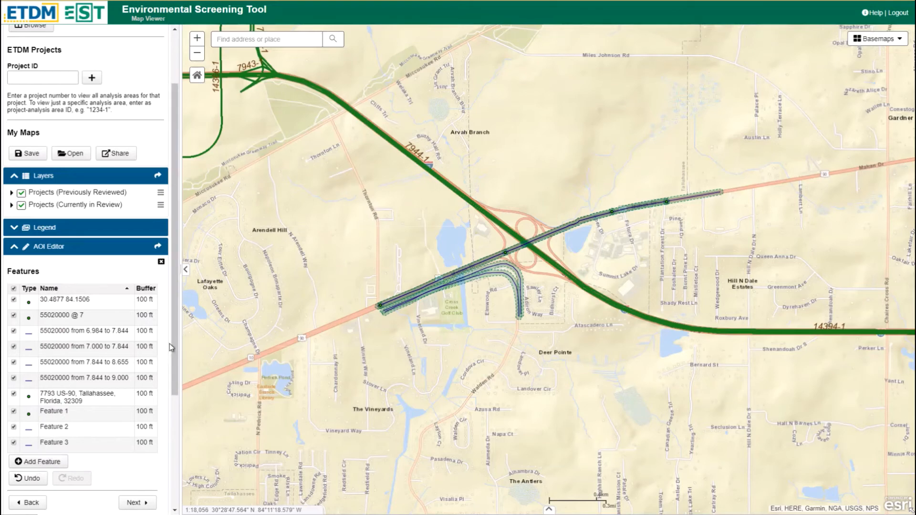
Draw a polygon feature on the map around the block east of the interchange near Summit Lake Dr
{"action": "left_click_drag", "start_coordinate": [174, 343], "coordinate": [185, 465]}
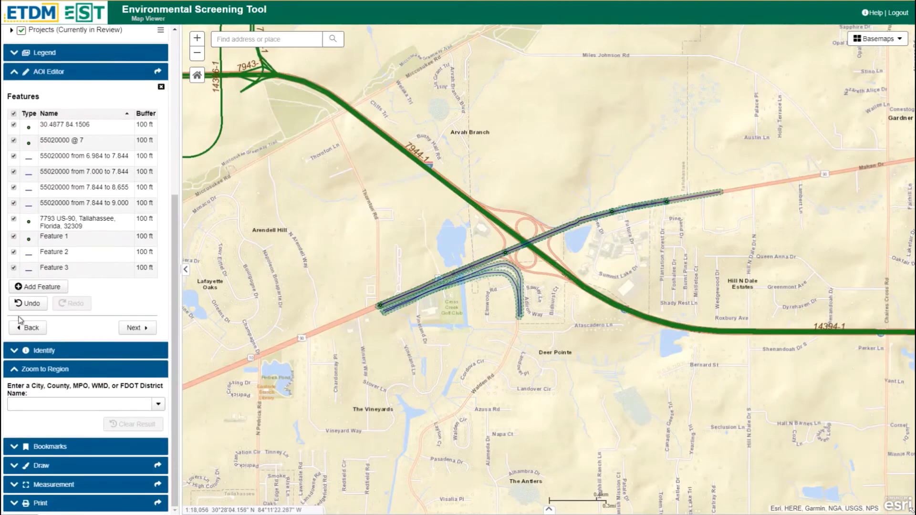
{"action": "left_click", "coordinate": [33, 288]}
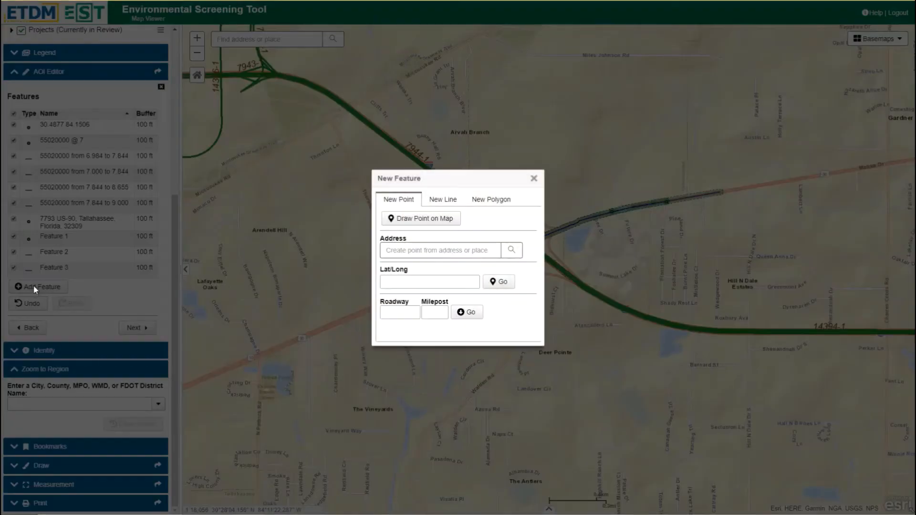
{"action": "left_click", "coordinate": [480, 200]}
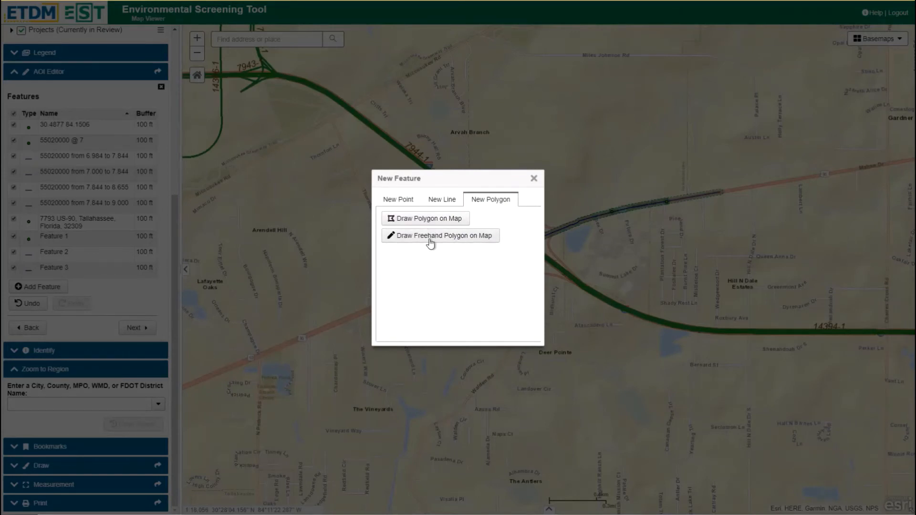
{"action": "left_click", "coordinate": [423, 219]}
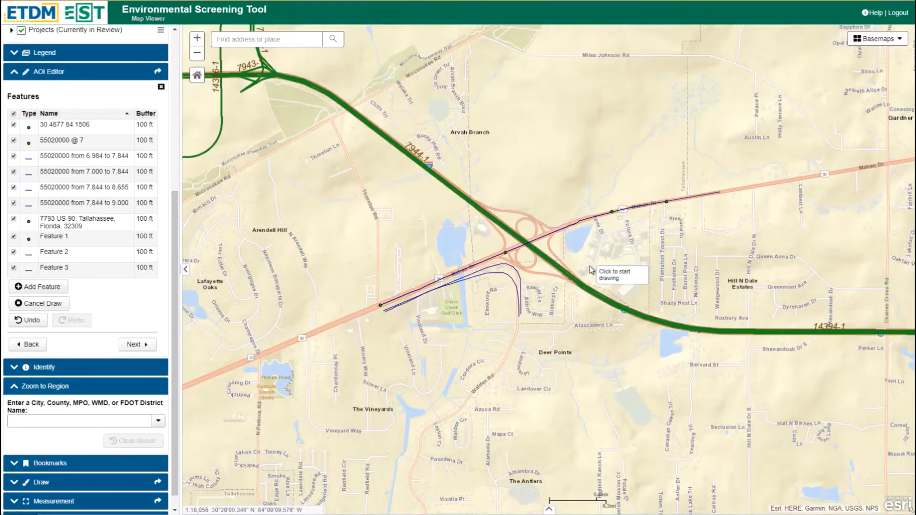
{"action": "left_click", "coordinate": [605, 235]}
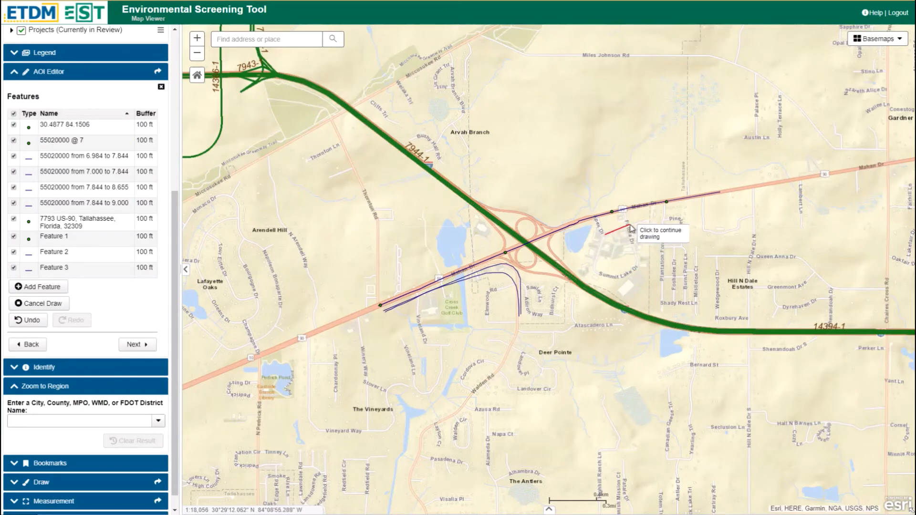
{"action": "left_click", "coordinate": [630, 225]}
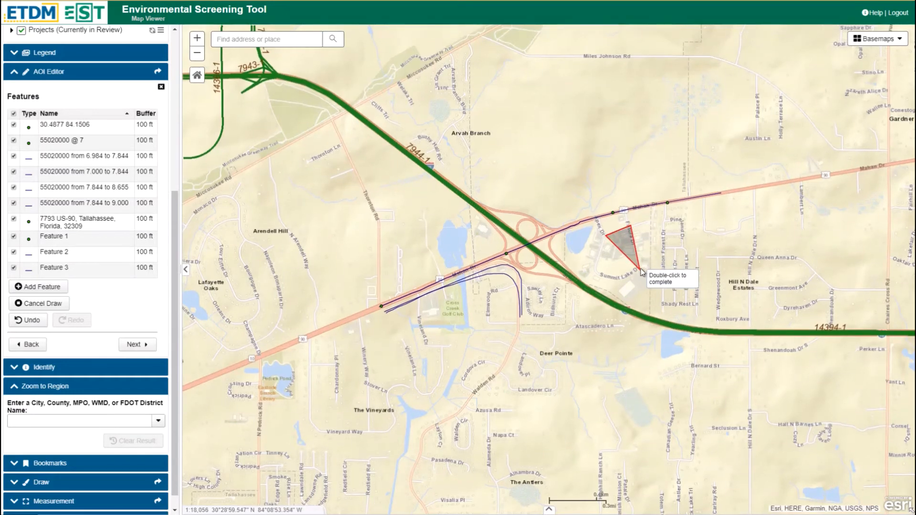
{"action": "left_click", "coordinate": [640, 266]}
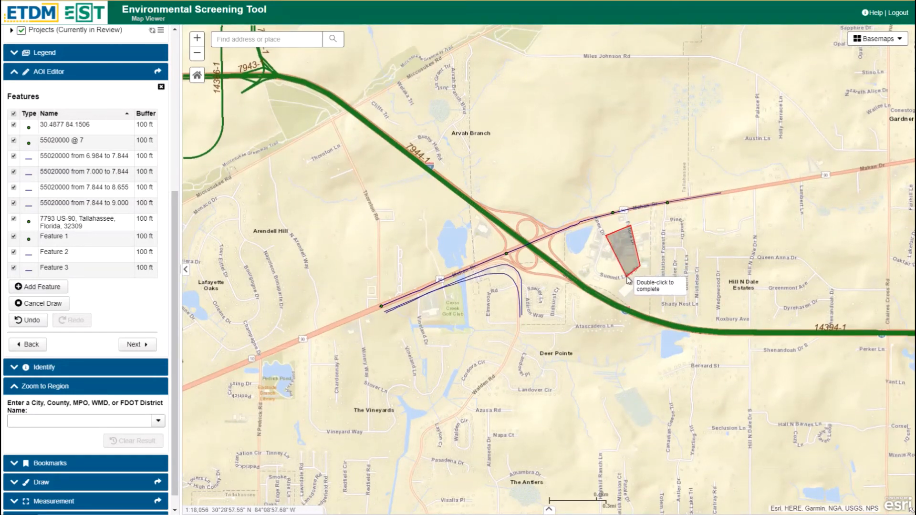
{"action": "left_click", "coordinate": [633, 272]}
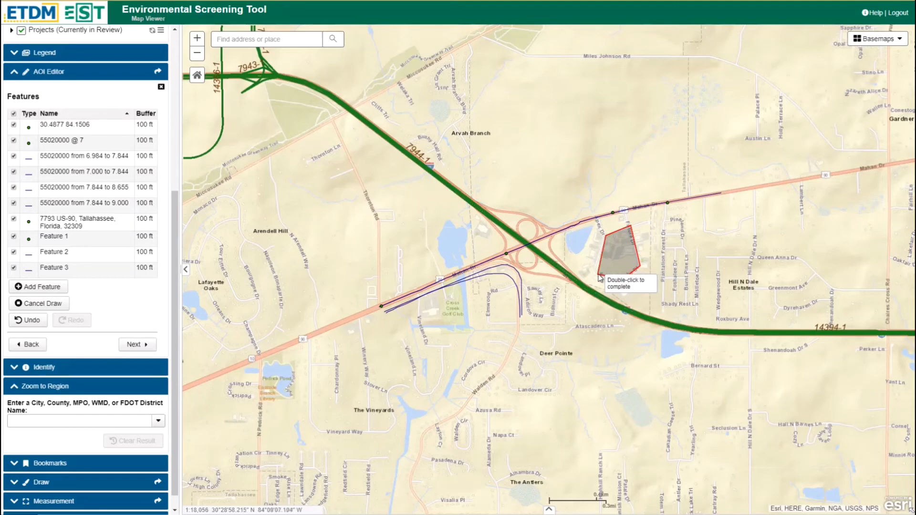
{"action": "double_click", "coordinate": [599, 276]}
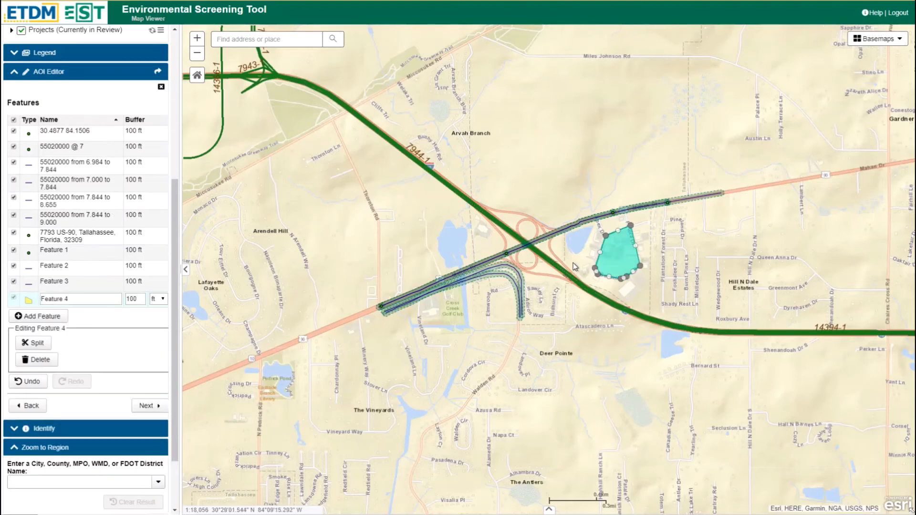
Draw a freehand polygon feature on the map around Atascadero Ln south of the interchange
{"action": "left_click", "coordinate": [43, 316]}
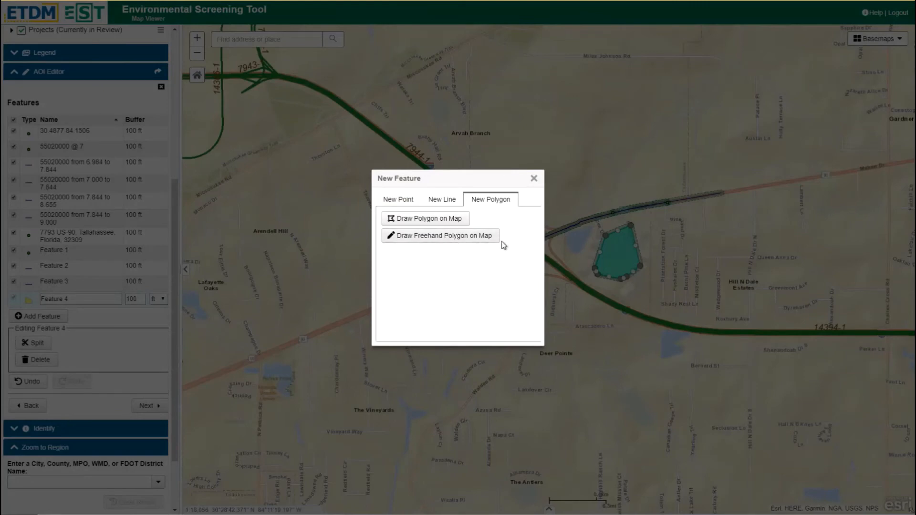
{"action": "left_click", "coordinate": [450, 239]}
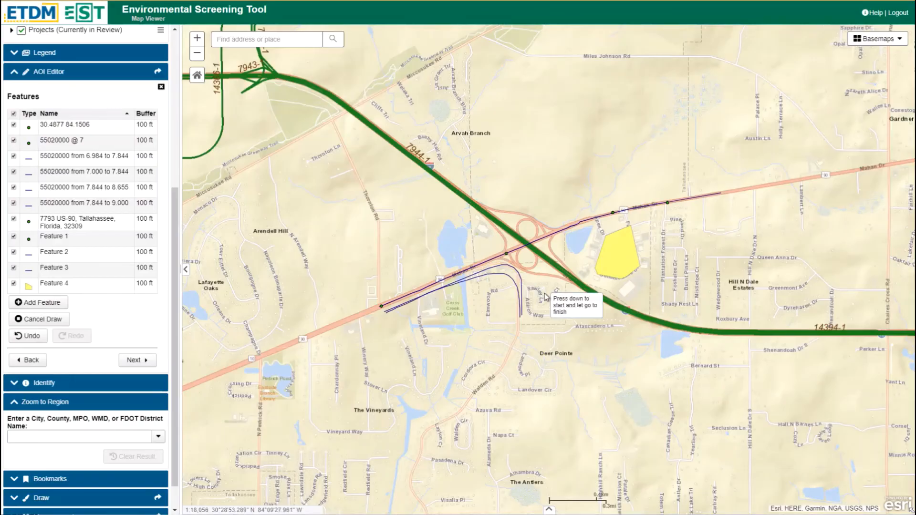
{"action": "mouse_move", "coordinate": [562, 294]}
{"action": "left_mouse_down"}
{"action": "mouse_move", "coordinate": [599, 286]}
{"action": "mouse_move", "coordinate": [626, 310]}
{"action": "mouse_move", "coordinate": [613, 348]}
{"action": "mouse_move", "coordinate": [583, 361]}
{"action": "mouse_move", "coordinate": [557, 351]}
{"action": "mouse_move", "coordinate": [545, 331]}
{"action": "mouse_move", "coordinate": [558, 296]}
{"action": "left_mouse_up"}
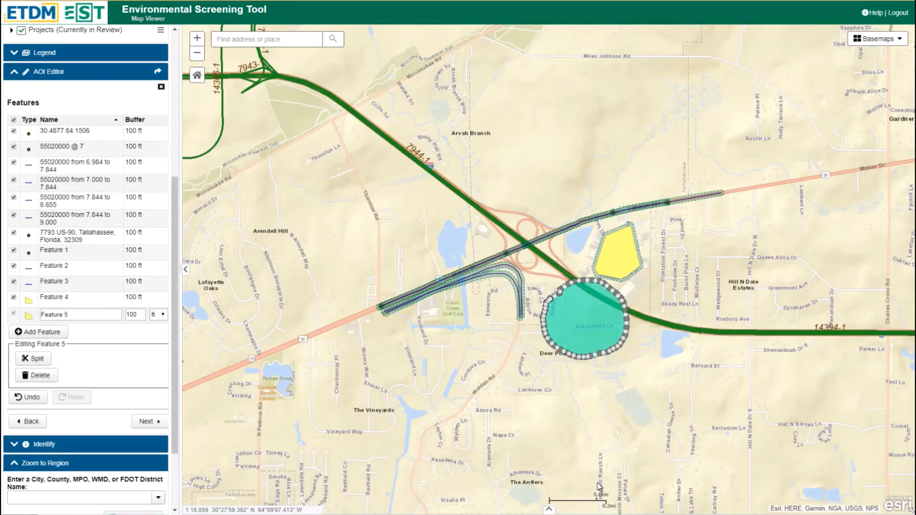
Advance past the features list and the analysis areas grouping screen to the report options
{"action": "scroll", "coordinate": [47, 339], "scroll_direction": "down", "scroll_amount": 1}
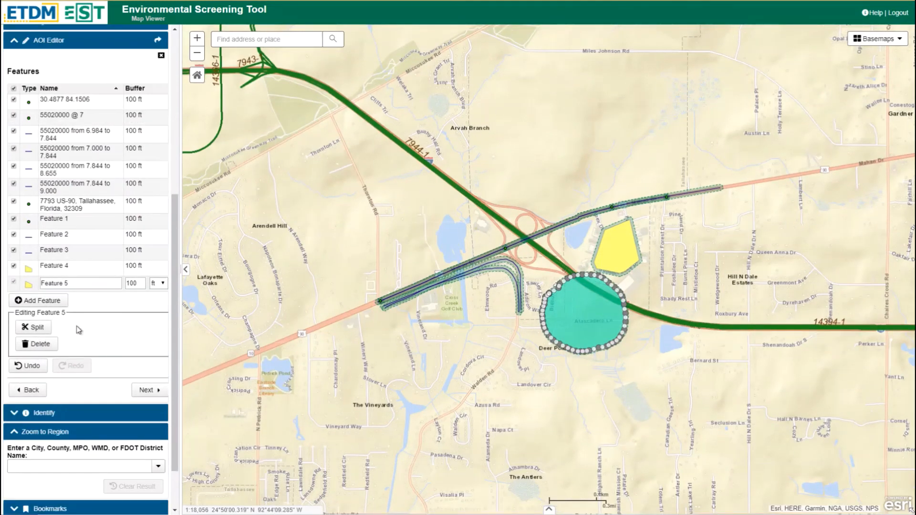
{"action": "left_click", "coordinate": [146, 391]}
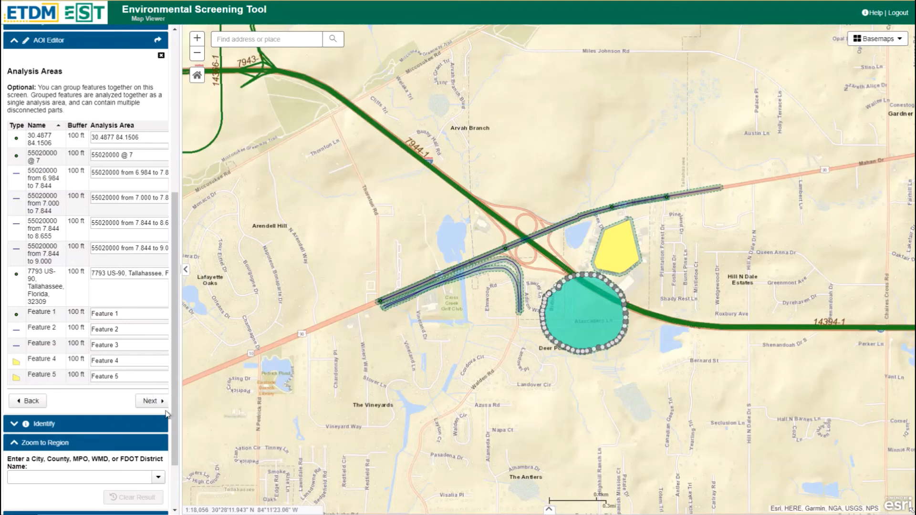
{"action": "left_click", "coordinate": [153, 403]}
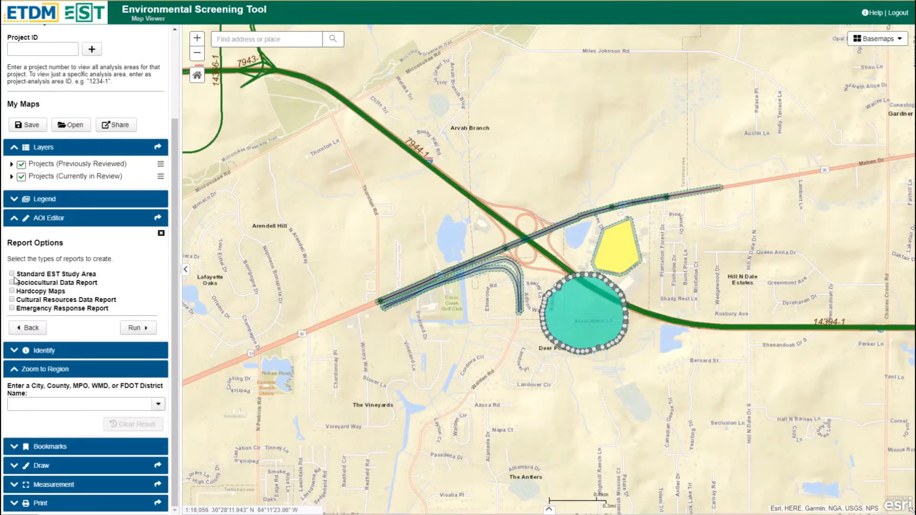
Select only the Standard EST Study Area report and run the analysis
{"action": "left_click", "coordinate": [11, 273]}
{"action": "left_click", "coordinate": [11, 282]}
{"action": "left_click", "coordinate": [12, 291]}
{"action": "left_click", "coordinate": [12, 283]}
{"action": "left_click", "coordinate": [12, 291]}
{"action": "left_click", "coordinate": [136, 330]}
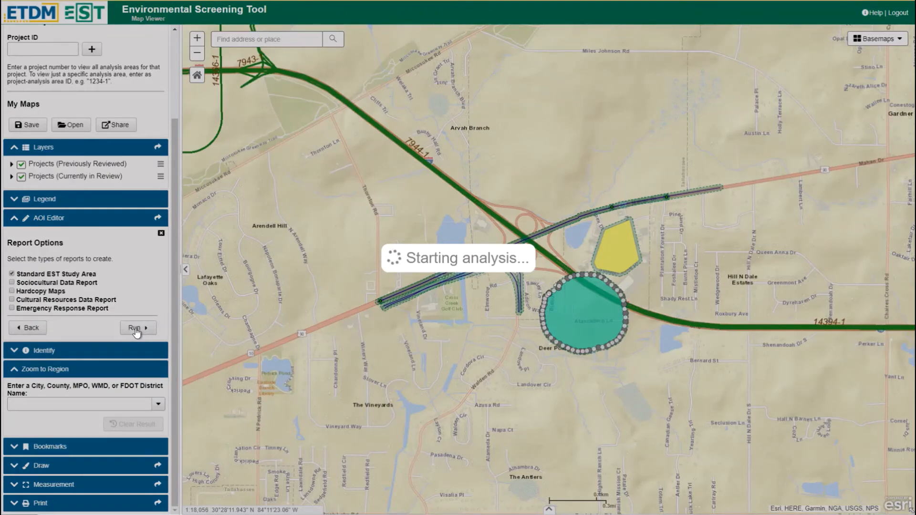
Let the analysis finish and close the results panel
{"action": "left_click", "coordinate": [135, 328]}
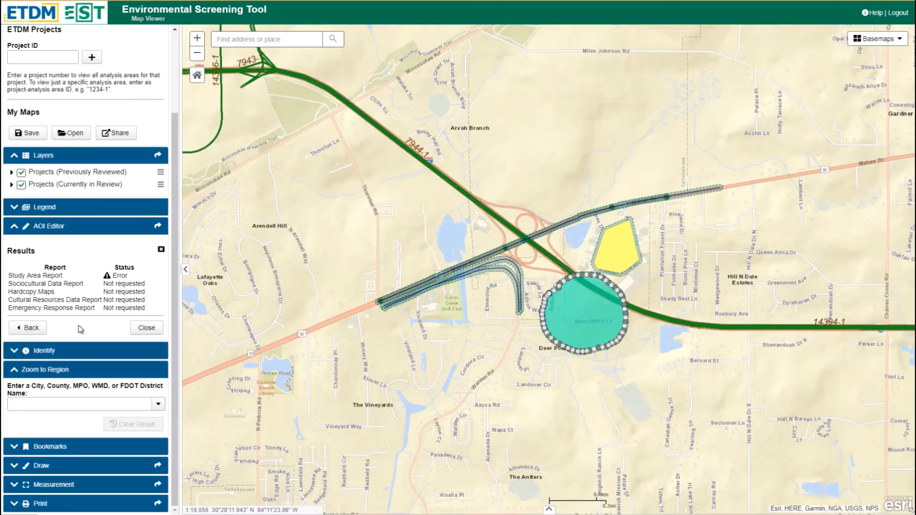
{"action": "left_click", "coordinate": [148, 330]}
{"action": "left_click", "coordinate": [148, 329]}
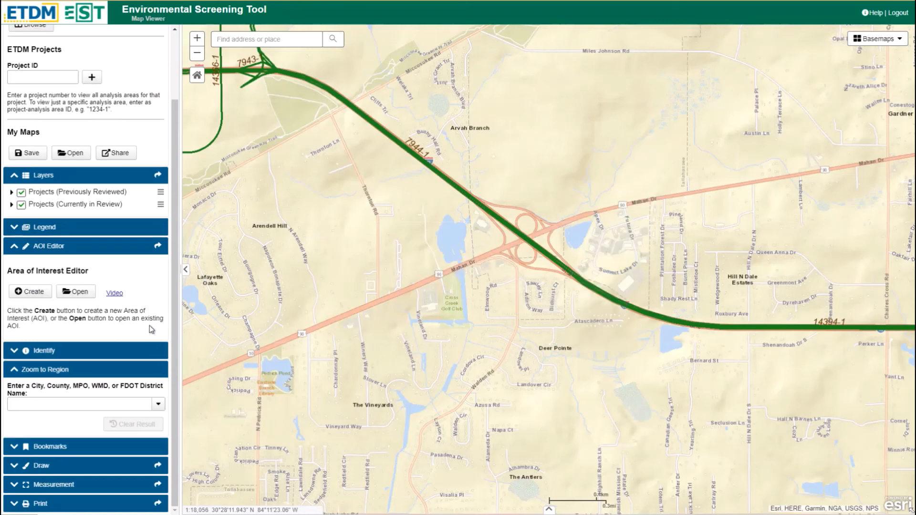
Open the saved areas of interest list, briefly view all FDOT District 3 entries, and open the results for Bill Test 1
{"action": "left_click", "coordinate": [83, 294]}
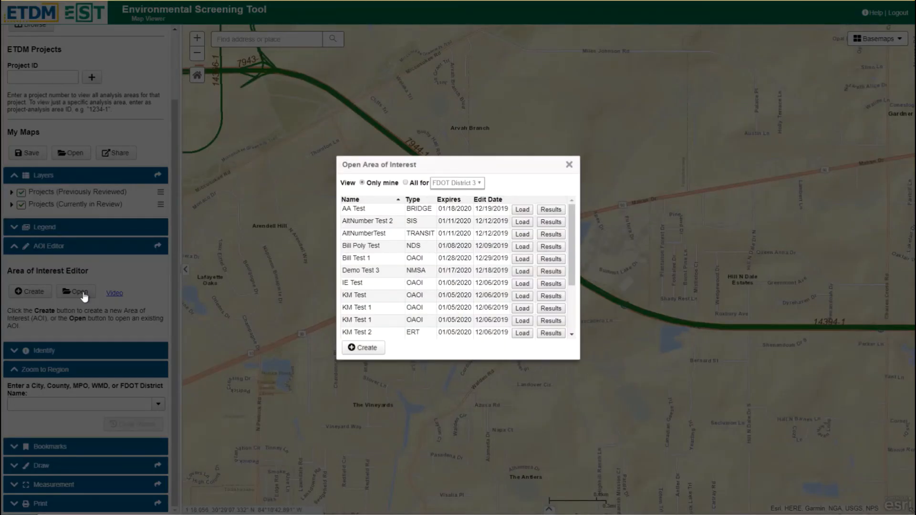
{"action": "left_click", "coordinate": [406, 183]}
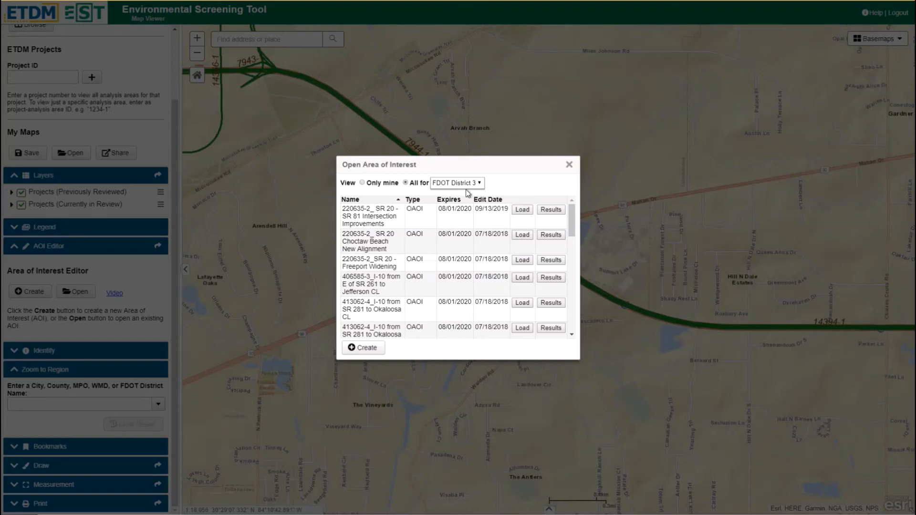
{"action": "left_click", "coordinate": [363, 183]}
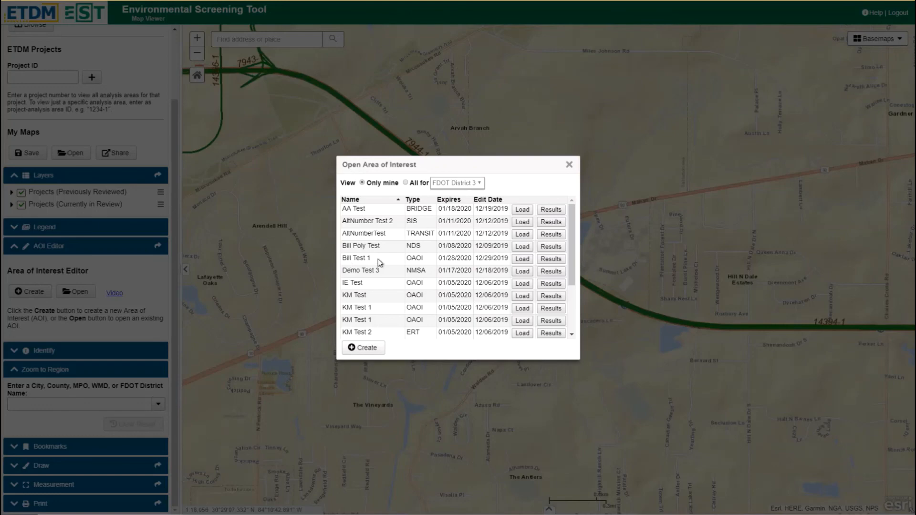
{"action": "left_click", "coordinate": [554, 259]}
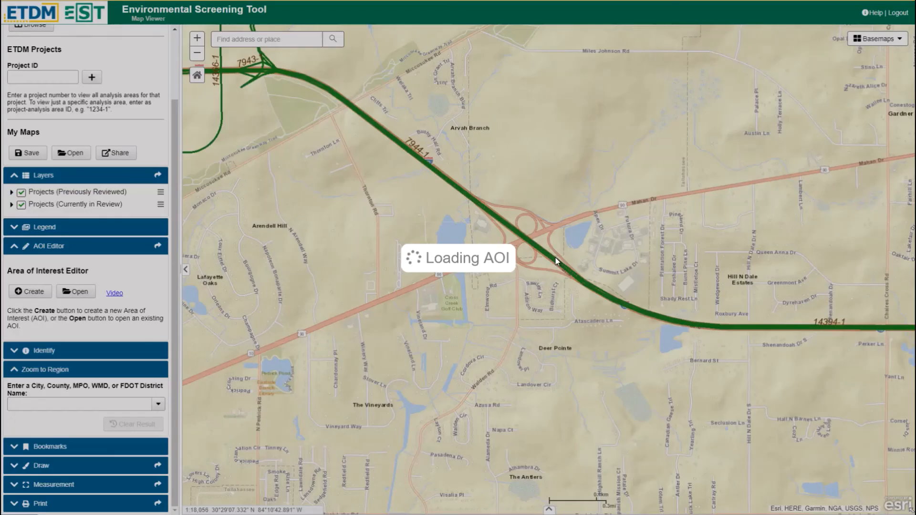